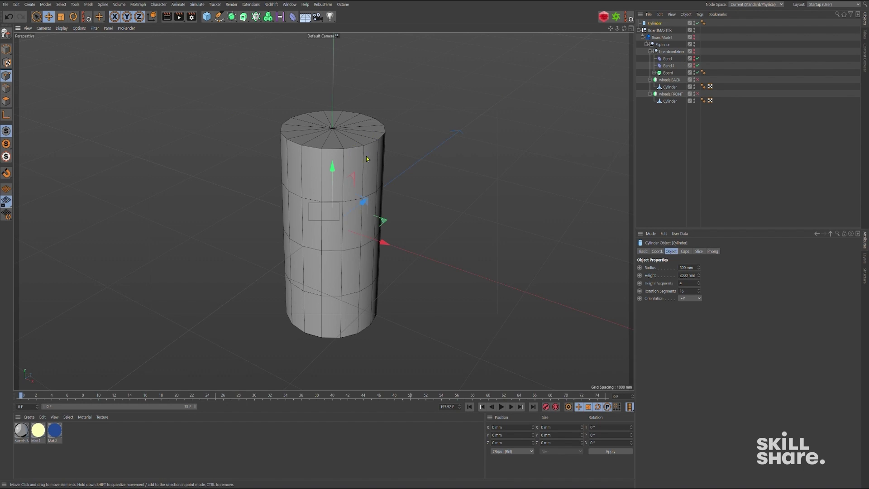
Widen the cylinder's radius from 500 mm to about 1004 mm and make it editable.
left_click_drag(368, 157, 342, 176, "alt")
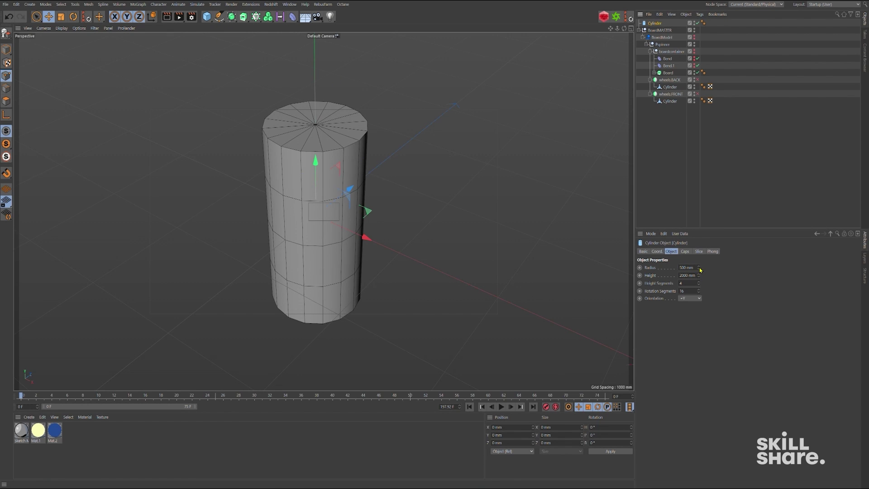
left_click_drag(699, 270, 710, 90)
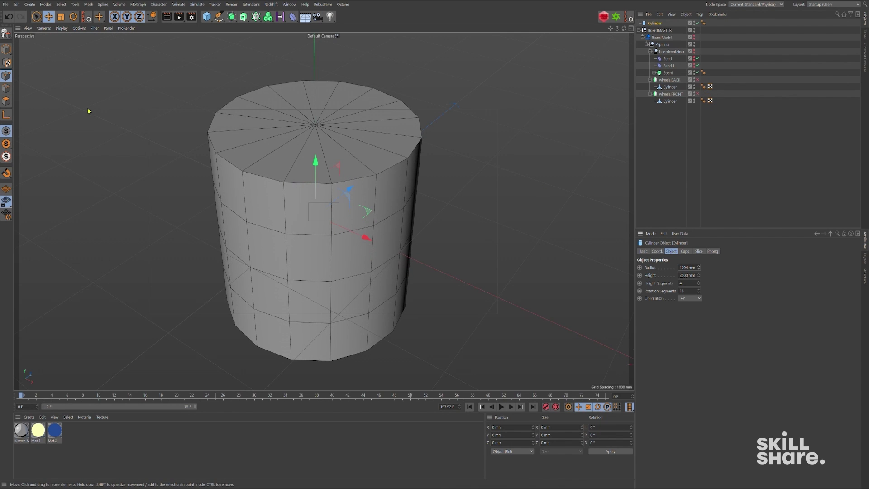
key("c")
Pull a cylinder rim point outward, then undo the move.
left_click(283, 183)
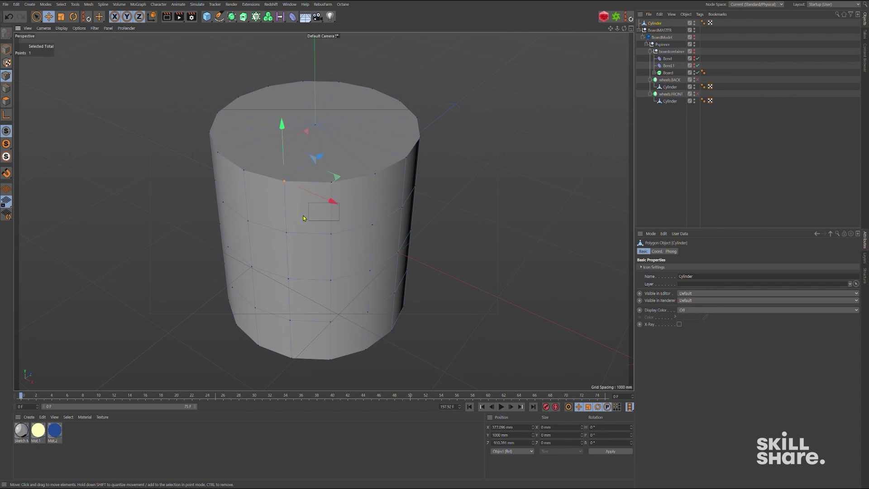
scroll(250, 224, "up", 2)
scroll(313, 177, "up", 3)
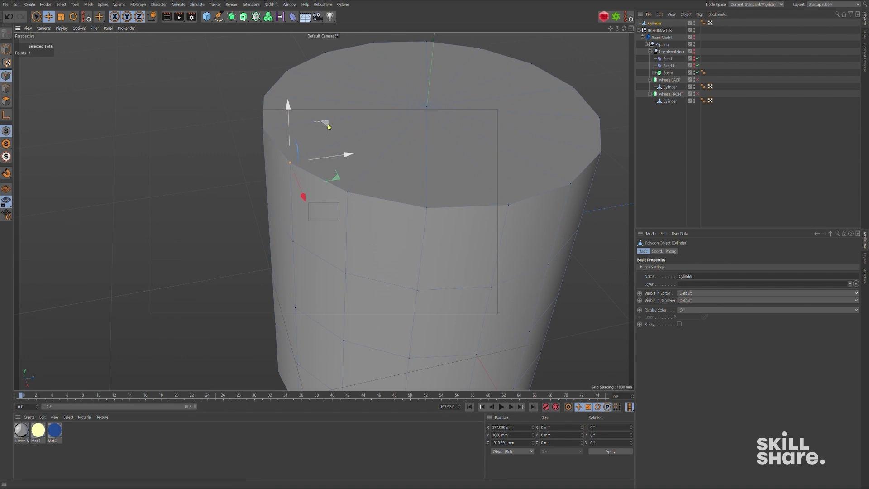
left_click_drag(345, 151, 270, 166)
key("ctrl+z")
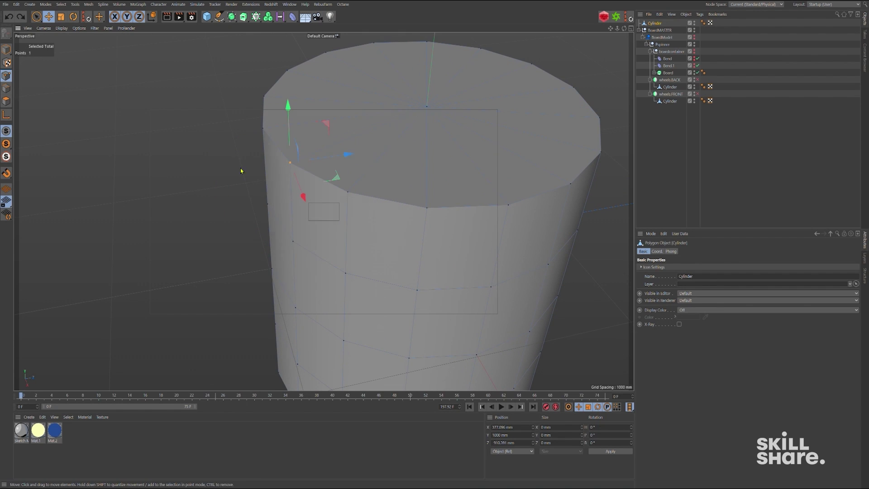
In Edges mode, pull a rim edge outward, then undo it.
left_click(7, 88)
left_click(320, 178)
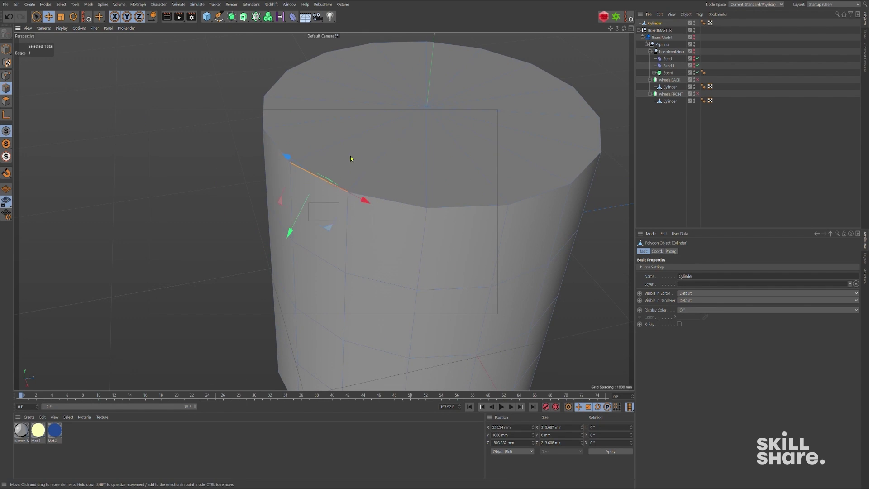
left_click_drag(291, 229, 152, 172)
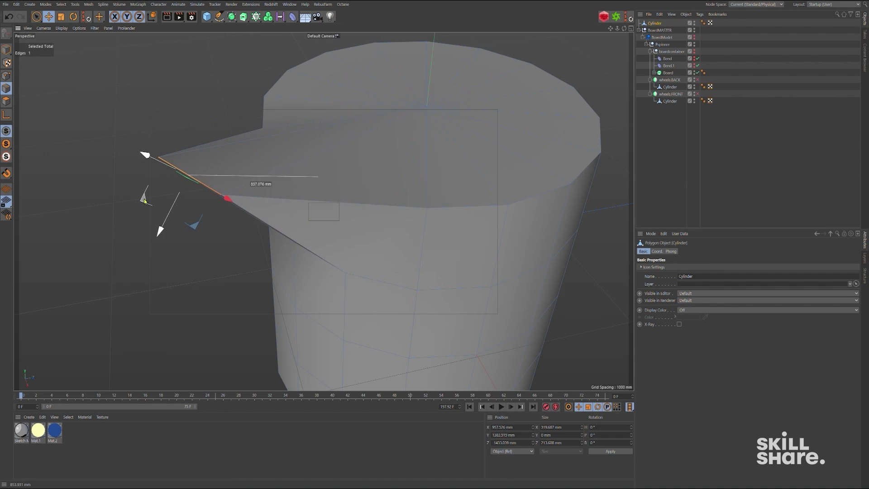
key("ctrl+z")
In Polygon mode, select one side polygon of the cylinder and view it edge-on.
left_click(8, 101)
left_click(315, 207)
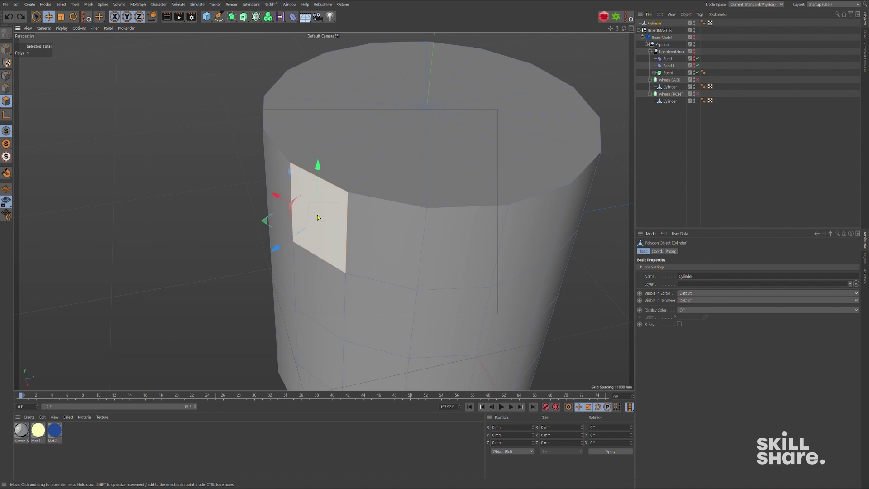
mouse_move(298, 217)
left_mouse_down("alt")
mouse_move(272, 228)
mouse_move(280, 223)
left_mouse_up("alt")
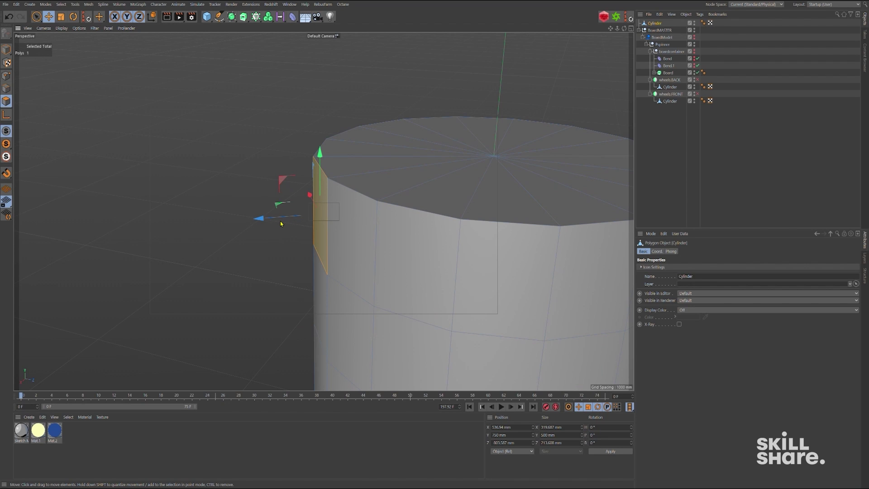
left_click_drag(281, 224, 198, 34, "alt")
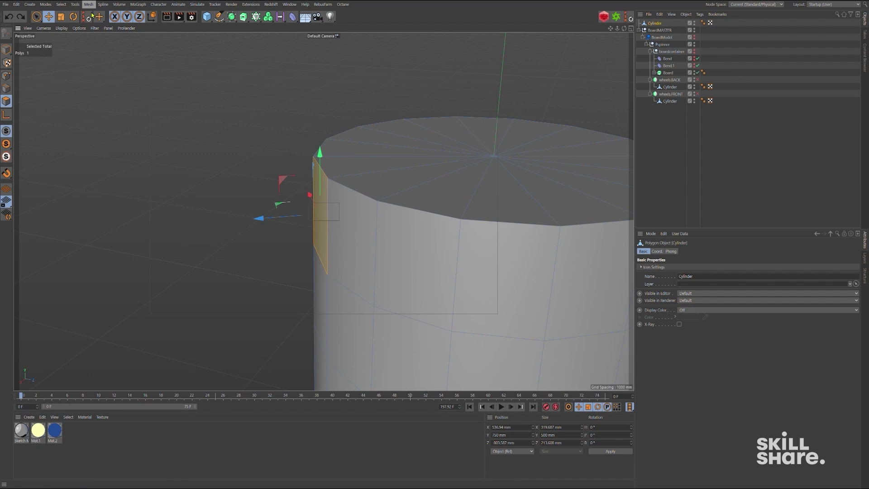
Extrude the selected side polygon outward with Mesh > Extrude, then undo it.
left_click(104, 39)
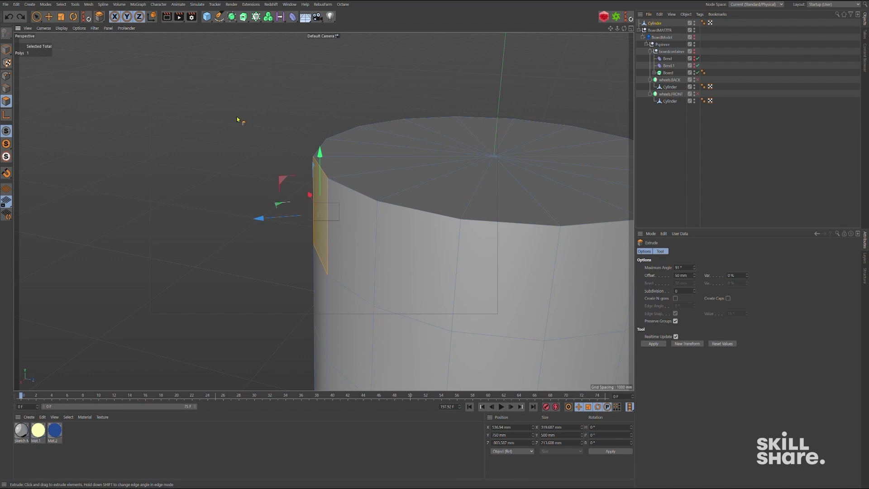
left_click(655, 344)
left_click_drag(262, 218, 142, 227)
left_click_drag(281, 213, 461, 205, "alt")
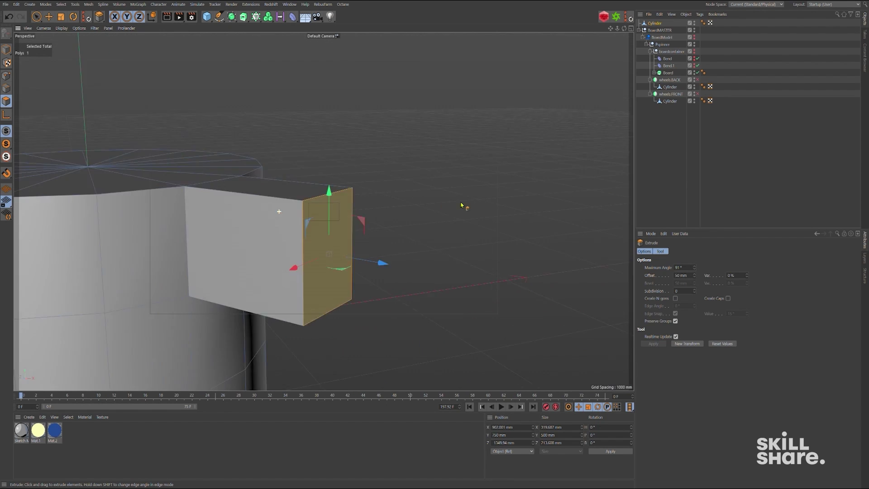
scroll(254, 208, "down", 2)
scroll(244, 210, "down", 2)
scroll(237, 214, "down", 2)
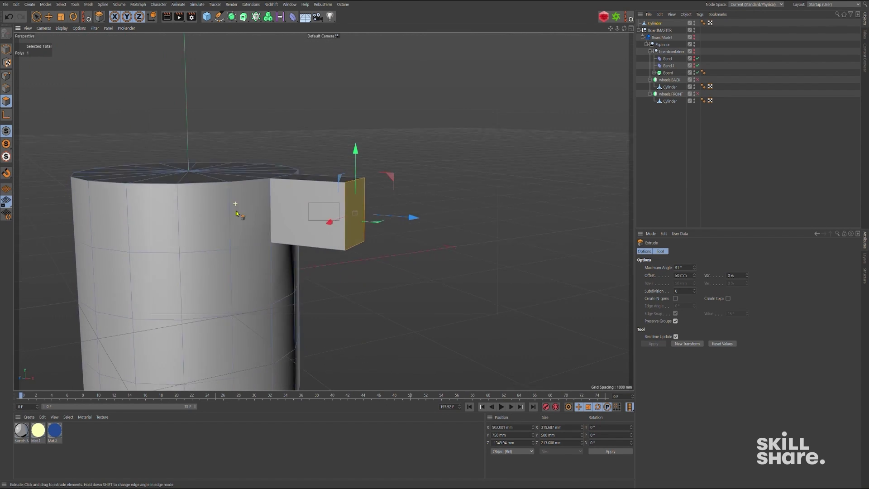
left_click_drag(236, 214, 227, 226, "alt")
key("ctrl+z")
Select the fan of top-cap polygons and extrude them inward into a hollow.
key("space")
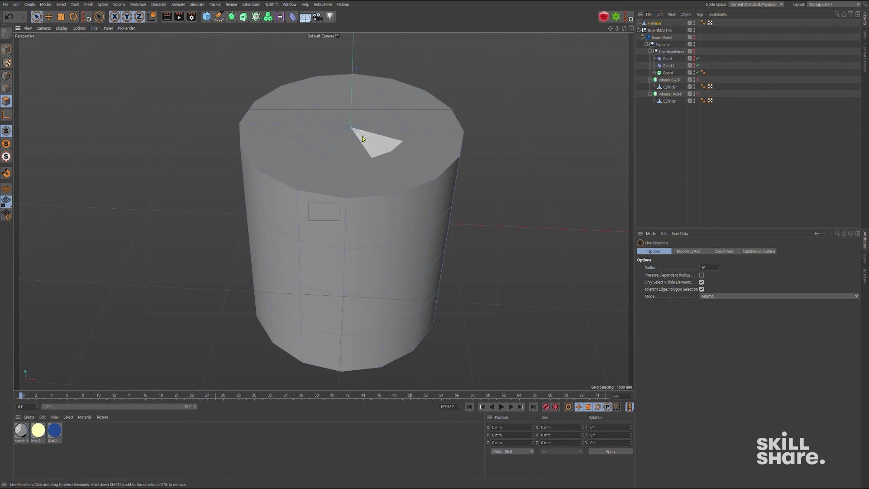
mouse_move(353, 124)
left_mouse_down()
mouse_move(337, 125)
mouse_move(661, 438)
left_mouse_up()
key("d")
In object mode, rotate the cylinder to tip it over onto its side.
left_click(6, 49)
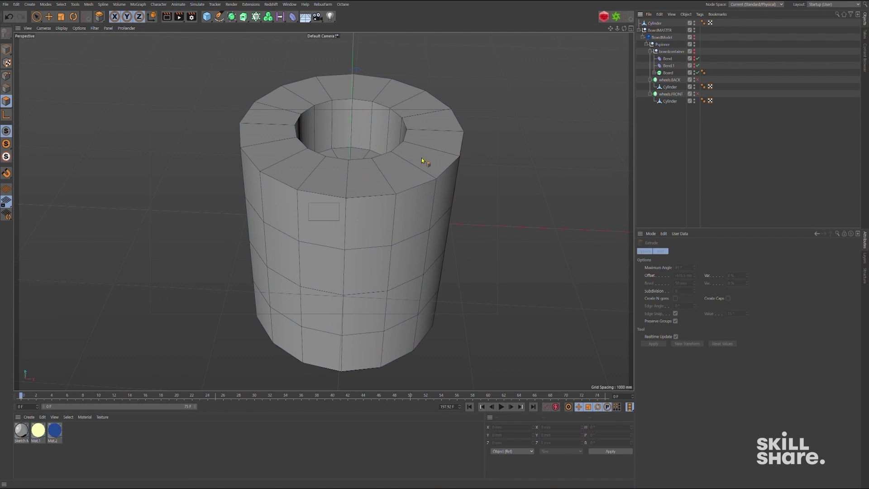
key("r")
left_click_drag(356, 196, 328, 259)
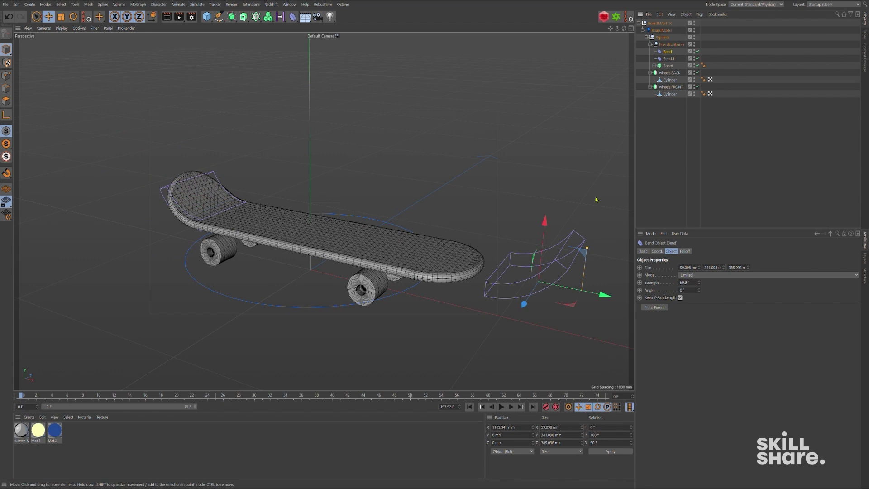
Curl the deck tail upward with the Bend deformer and switch to Gouraud Shading.
left_click_drag(601, 295, 543, 281)
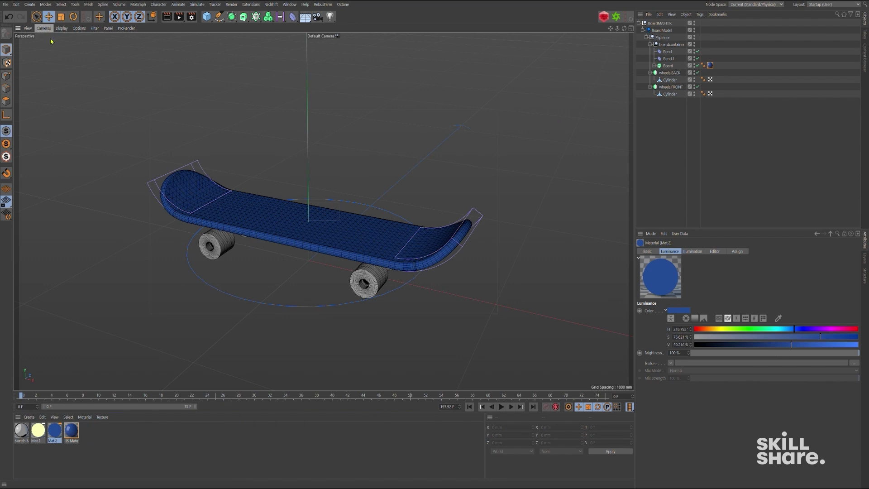
left_click(62, 30)
left_click(85, 39)
Apply the yellow RS material to the back wheels.
left_click_drag(113, 84, 221, 251, "alt")
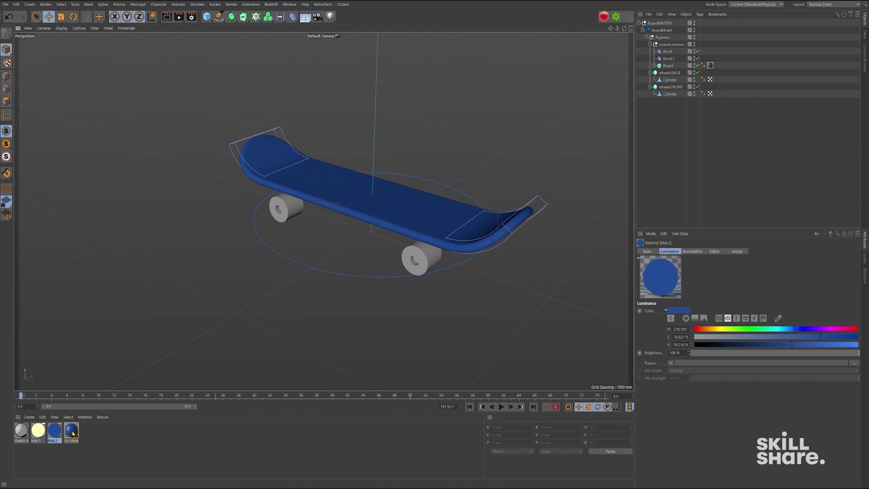
mouse_move(73, 432)
left_mouse_down()
mouse_move(703, 73)
mouse_move(670, 87)
left_mouse_up()
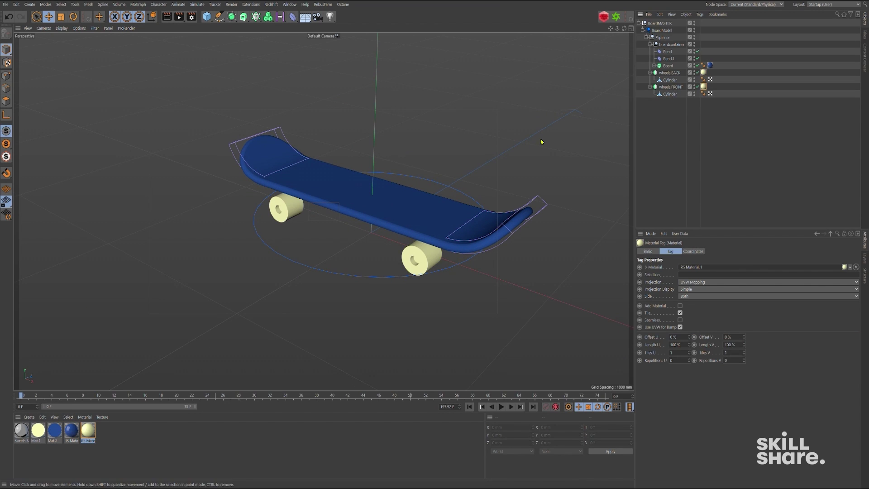
mouse_move(225, 70)
left_mouse_down("alt")
mouse_move(403, 228)
mouse_move(405, 261)
mouse_move(452, 177)
mouse_move(475, 169)
left_mouse_up("alt")
scroll(452, 177, "up", 3)
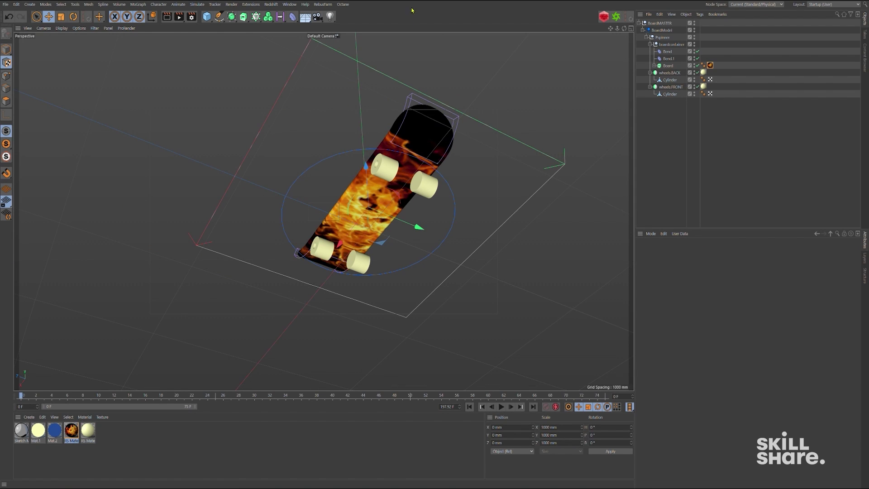
left_click_drag(475, 185, 478, 190, "alt")
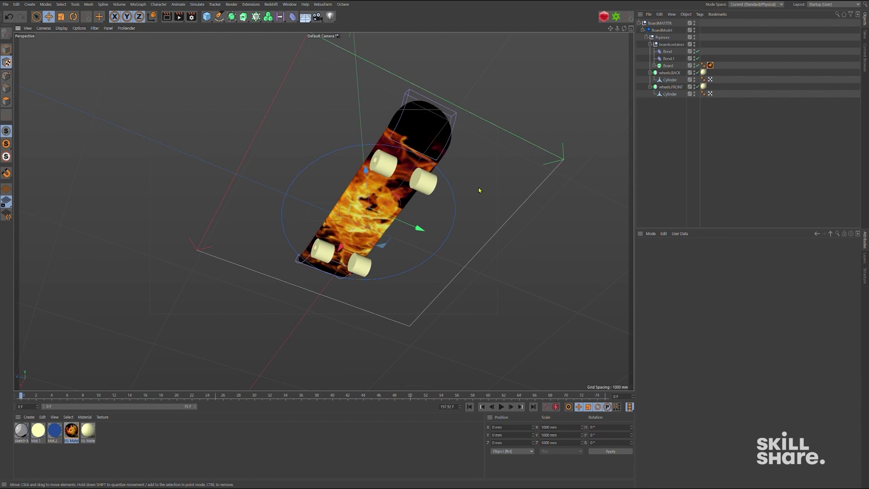
key("t")
mouse_move(489, 187)
left_mouse_down()
mouse_move(506, 166)
mouse_move(413, 223)
mouse_move(333, 257)
mouse_move(440, 258)
mouse_move(375, 269)
left_mouse_up()
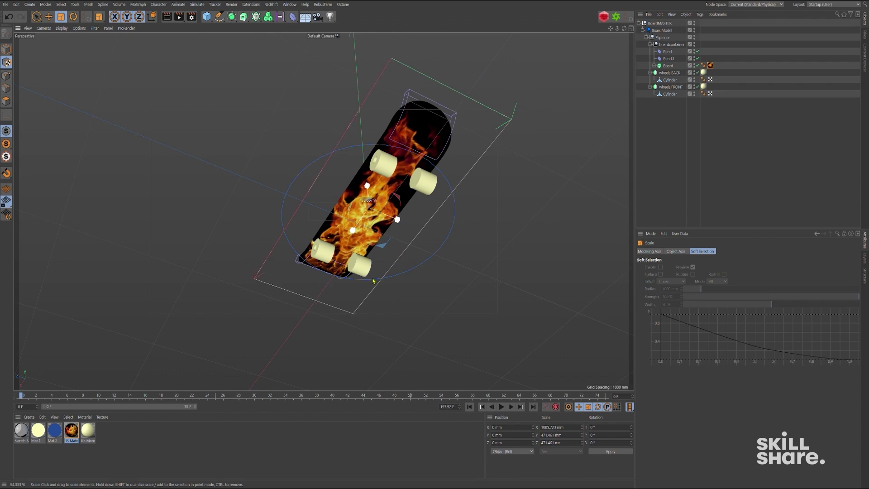
key("e")
left_click_drag(375, 269, 397, 245, "alt")
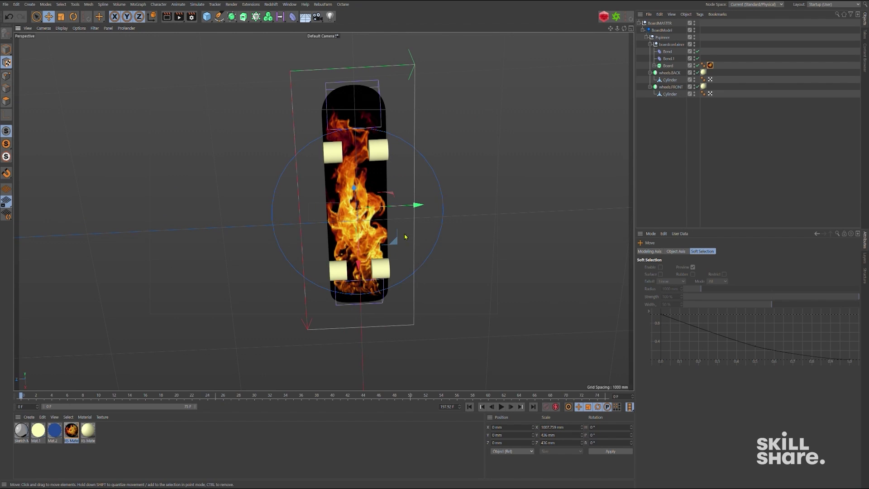
key("t")
left_click_drag(491, 208, 442, 243)
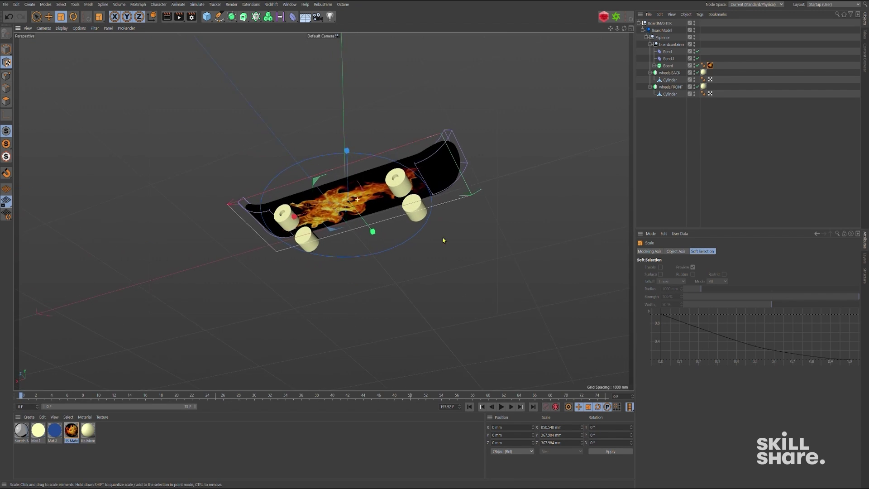
left_click(120, 370)
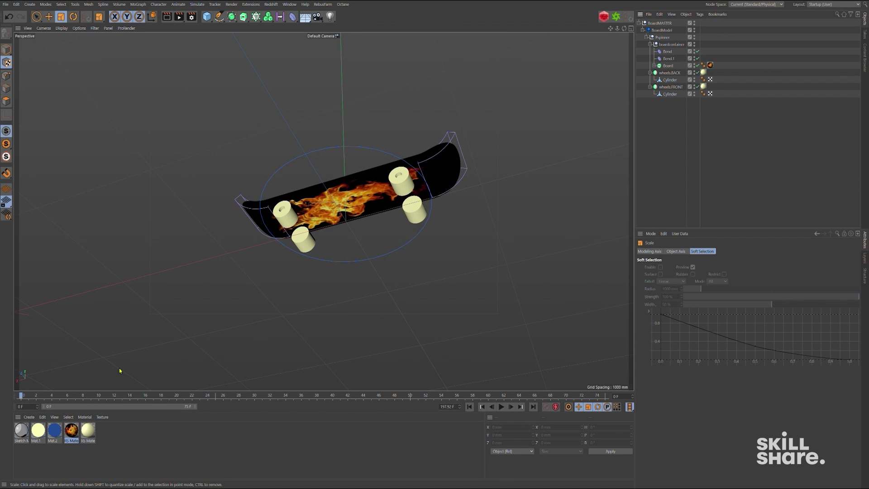
left_click(63, 430)
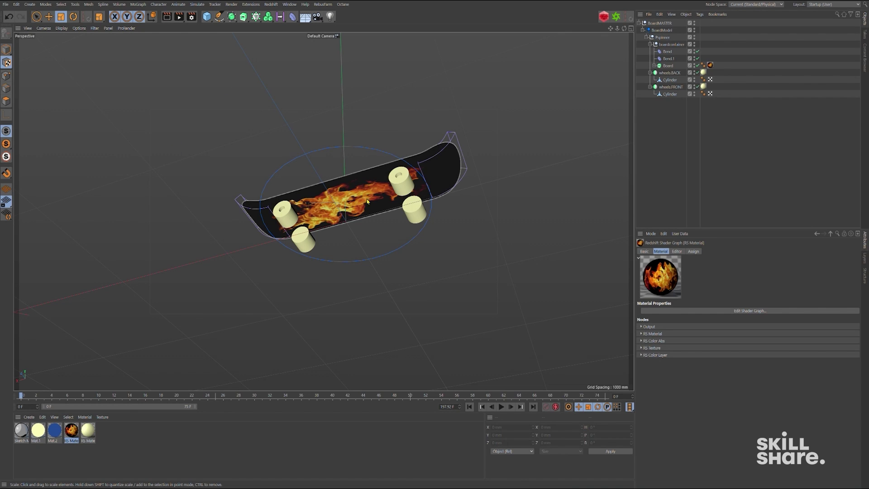
left_click_drag(367, 201, 41, 441, "alt")
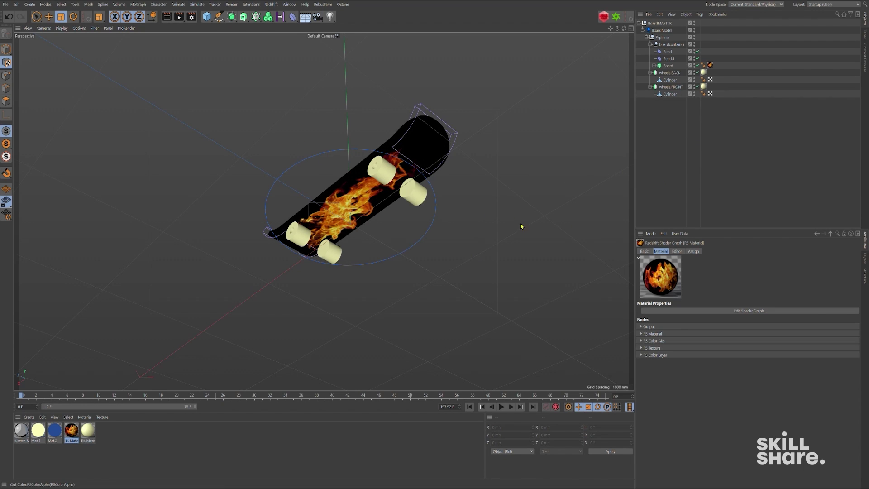
left_click(550, 264)
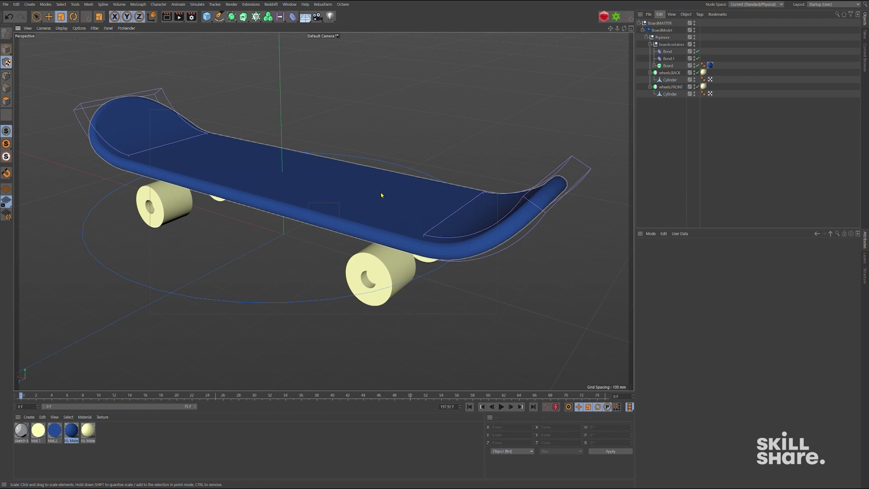
Orbit to a side view of the skateboard and select the BoardModel null.
mouse_move(360, 170)
middle_mouse_down()
mouse_move(389, 151)
mouse_move(340, 270)
middle_mouse_up()
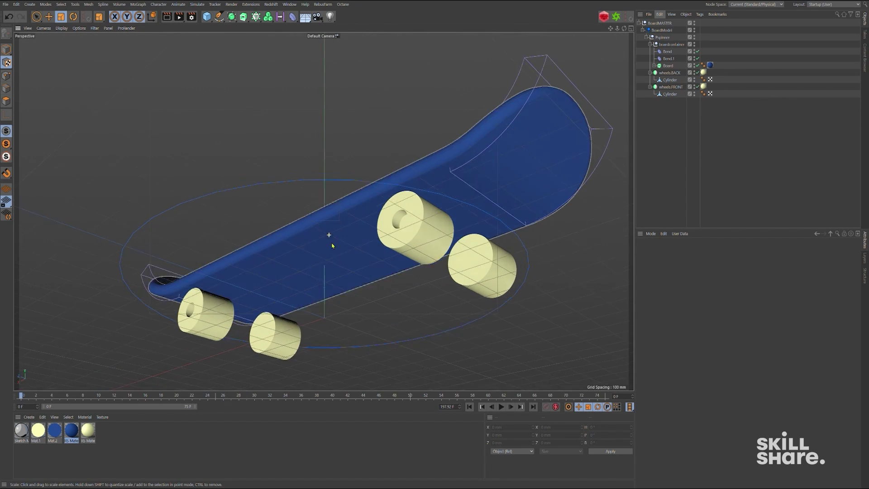
mouse_move(372, 208)
middle_mouse_down()
mouse_move(394, 228)
mouse_move(506, 151)
middle_mouse_up()
left_click(505, 150)
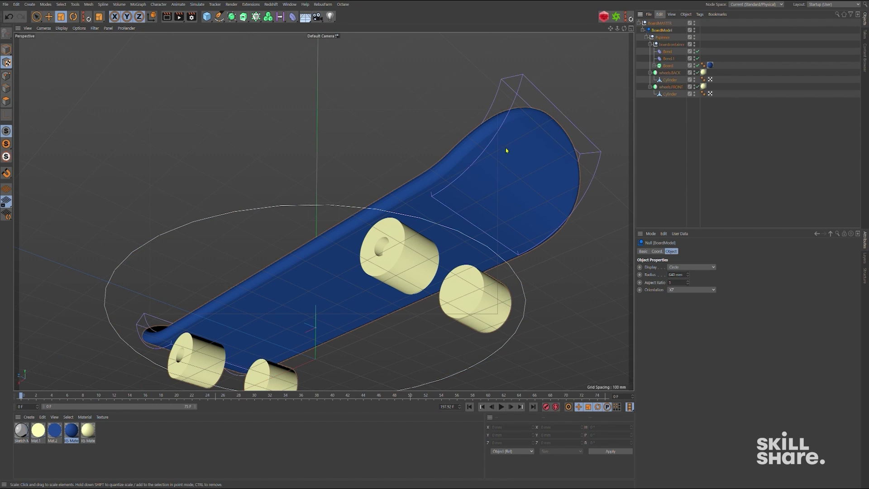
left_click(686, 121)
scroll(324, 101, "up", 3)
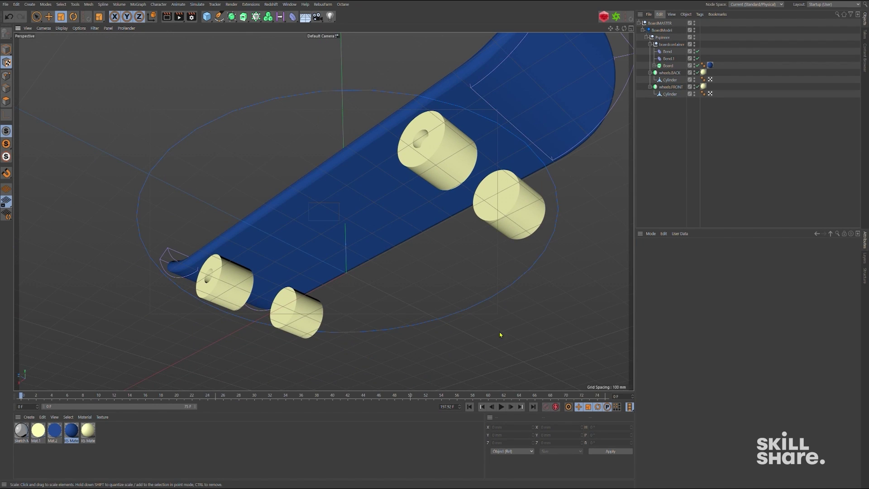
left_click(504, 291)
mouse_move(380, 283)
middle_mouse_down()
mouse_move(393, 247)
mouse_move(381, 256)
middle_mouse_up()
Rotate the skateboard deck into a flatter, side-on pose.
key("r")
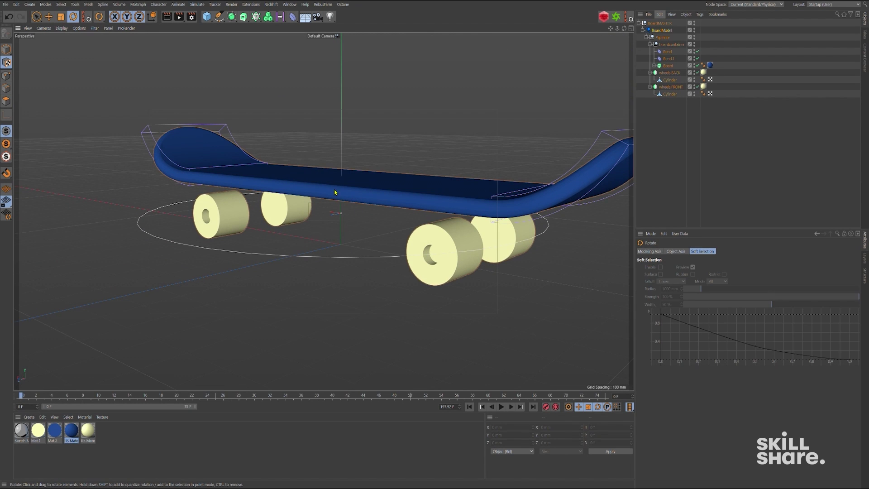
left_click(342, 193)
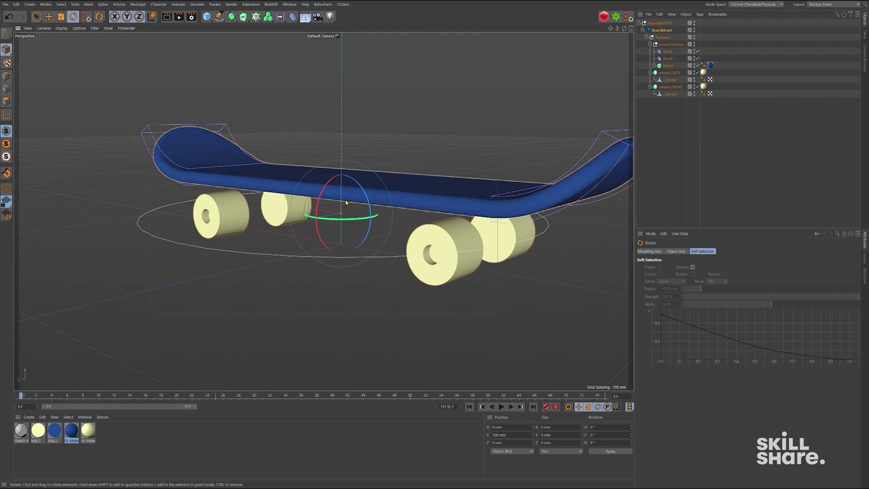
mouse_move(345, 202)
left_mouse_down()
mouse_move(336, 209)
mouse_move(344, 184)
left_mouse_up()
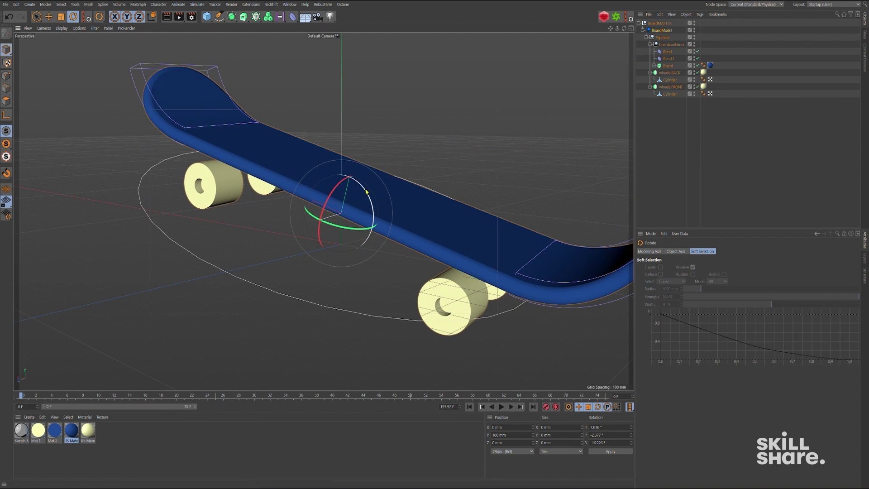
left_click_drag(344, 184, 354, 189)
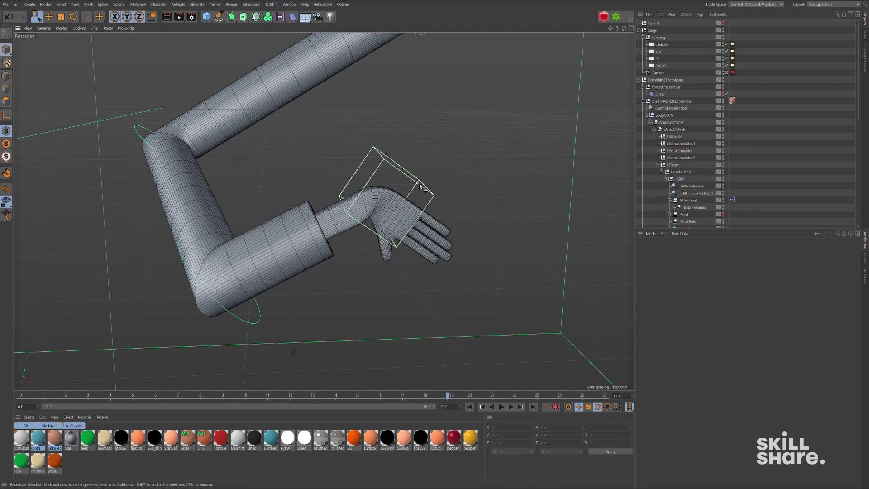
left_click(375, 214)
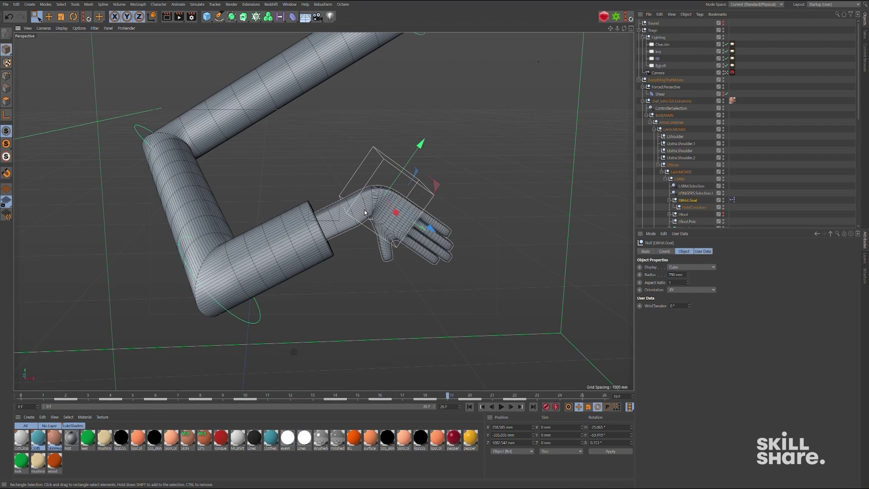
Rotate the hand upward at the wrist, then level it back out.
left_click_drag(364, 213, 355, 205, "alt")
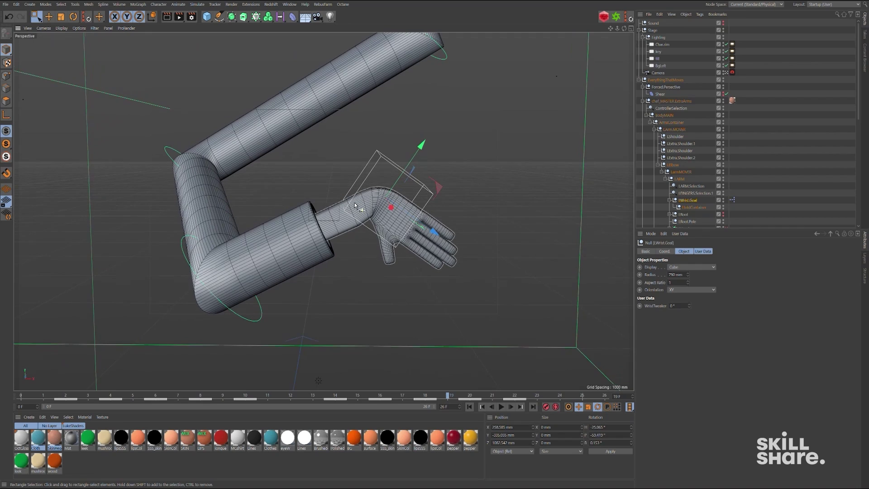
key("r")
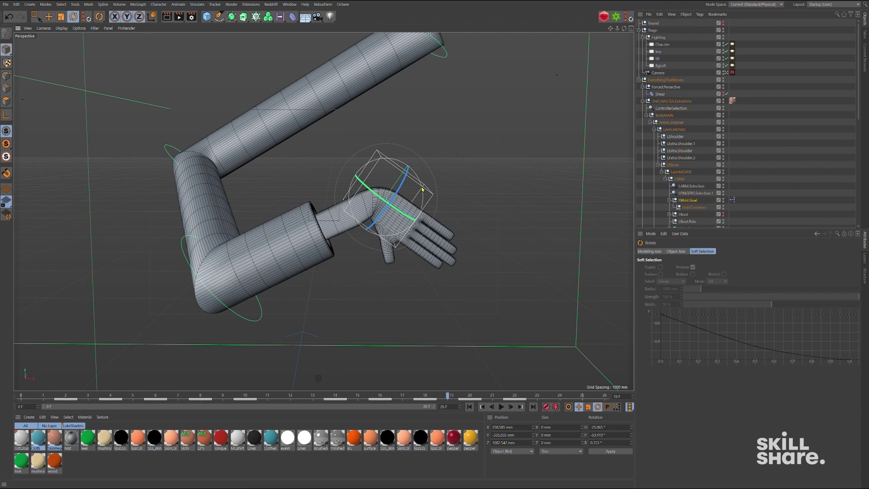
left_click_drag(423, 188, 391, 163)
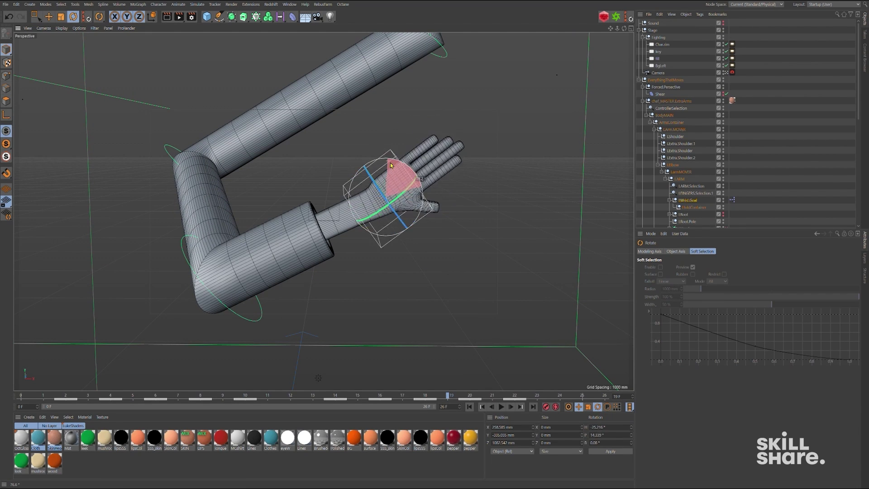
left_click_drag(391, 164, 401, 217)
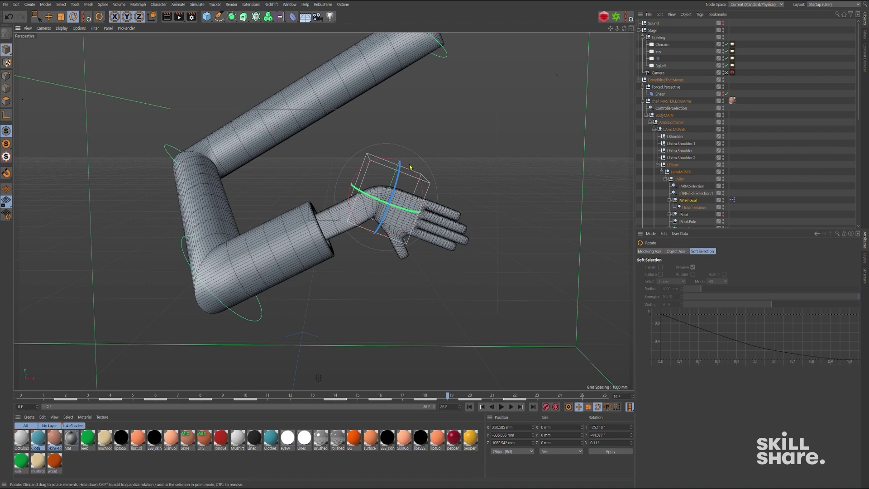
left_click_drag(421, 180, 364, 168)
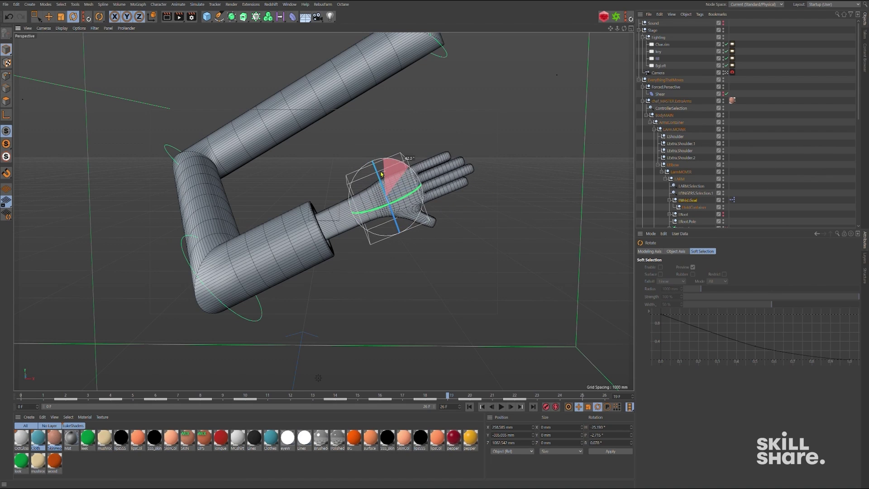
left_click_drag(381, 175, 372, 197)
Bend the forearm at LElbow and rotate the upper arm at LExtra.Shoulder.2.
left_click(245, 287)
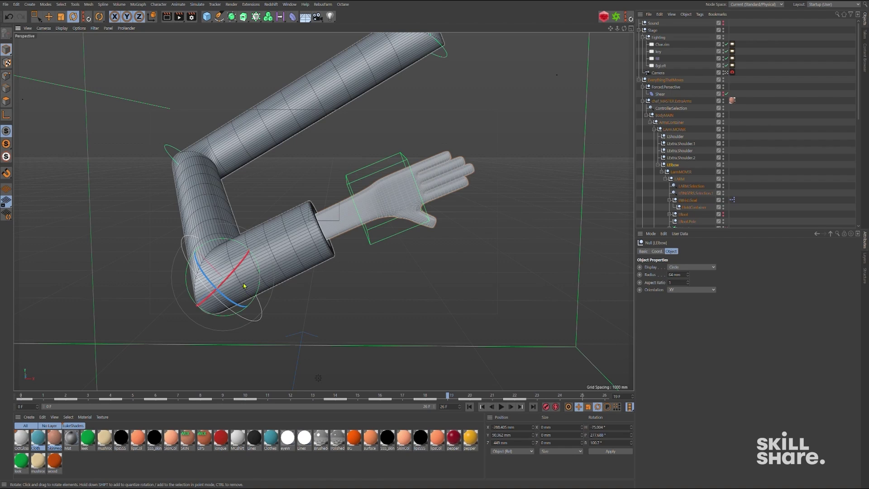
left_click_drag(245, 287, 243, 293)
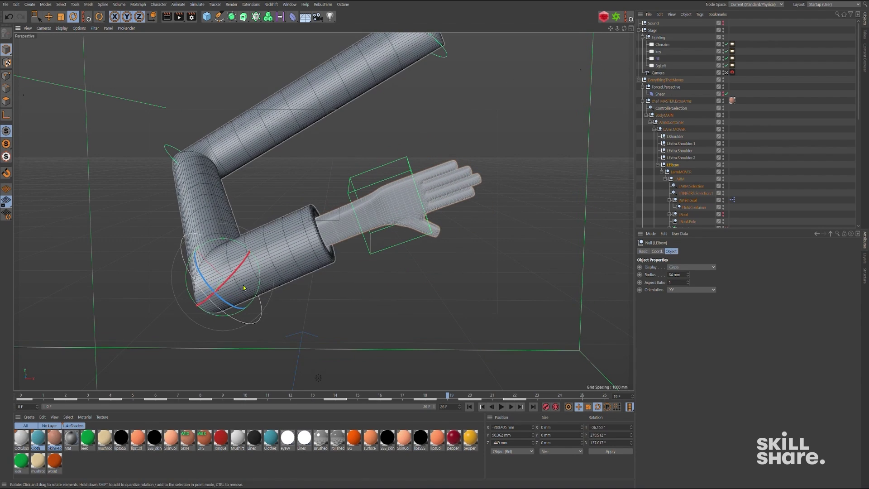
left_click(166, 150)
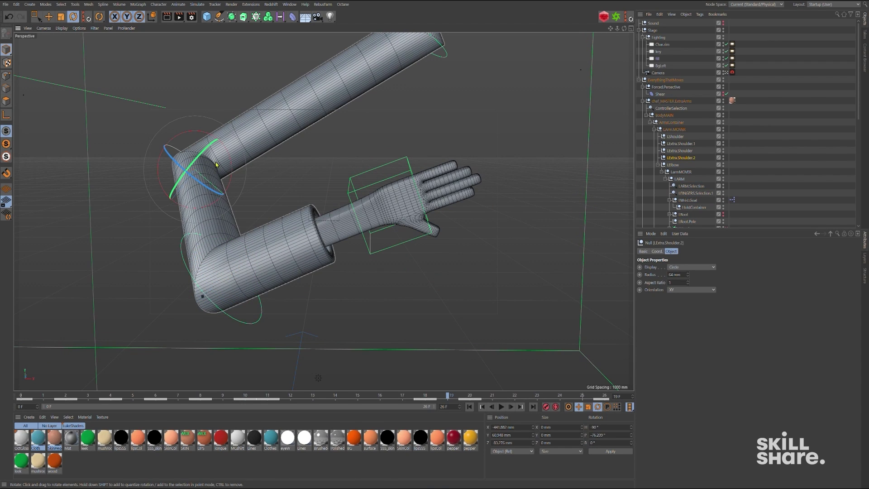
mouse_move(216, 165)
left_mouse_down()
mouse_move(212, 178)
mouse_move(272, 194)
mouse_move(253, 178)
left_mouse_up()
key("e")
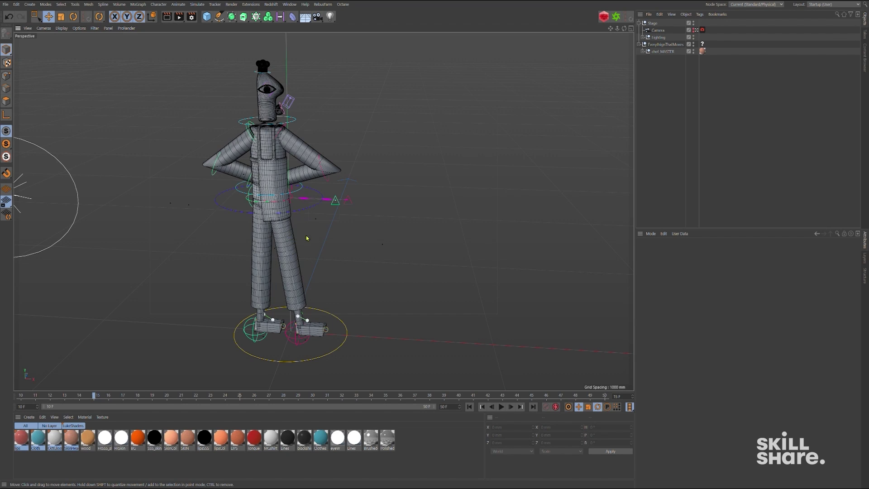
Select BodyMAIN and move the body down so the legs bend into a crouch.
left_click(305, 211)
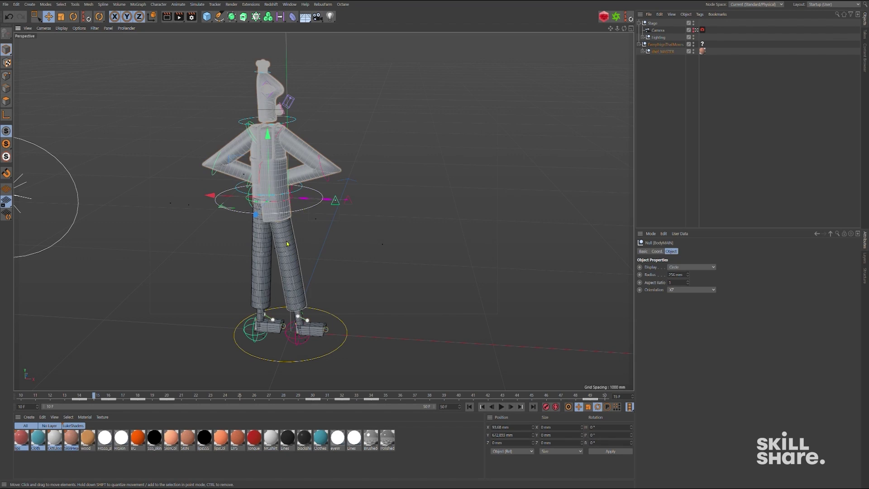
left_click_drag(305, 212, 523, 151, "alt")
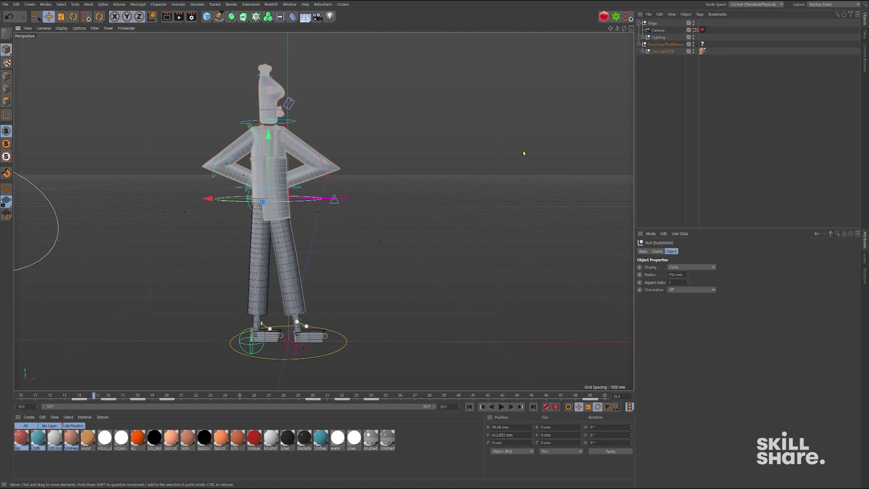
left_click(677, 159)
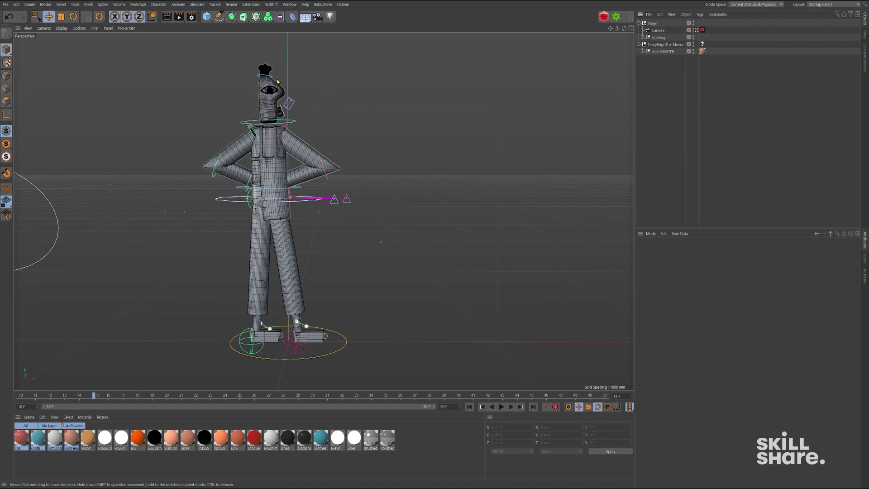
left_click_drag(305, 214, 303, 234, "alt")
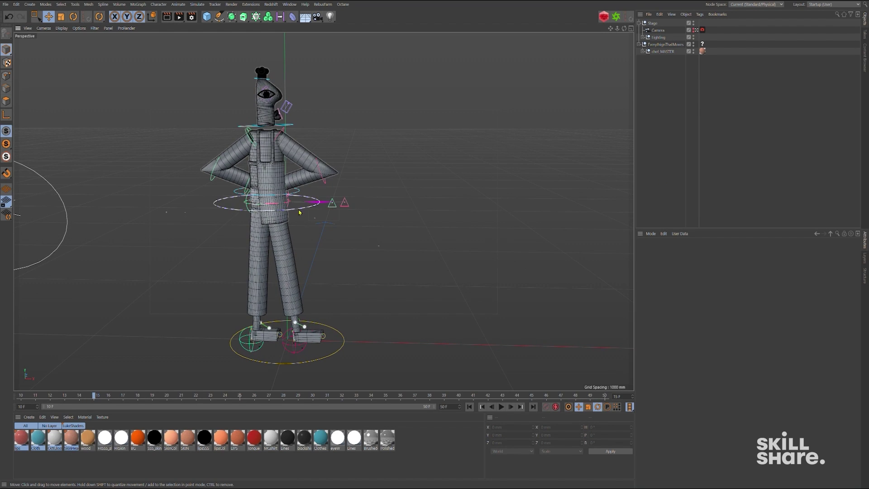
left_click(299, 213)
key("e")
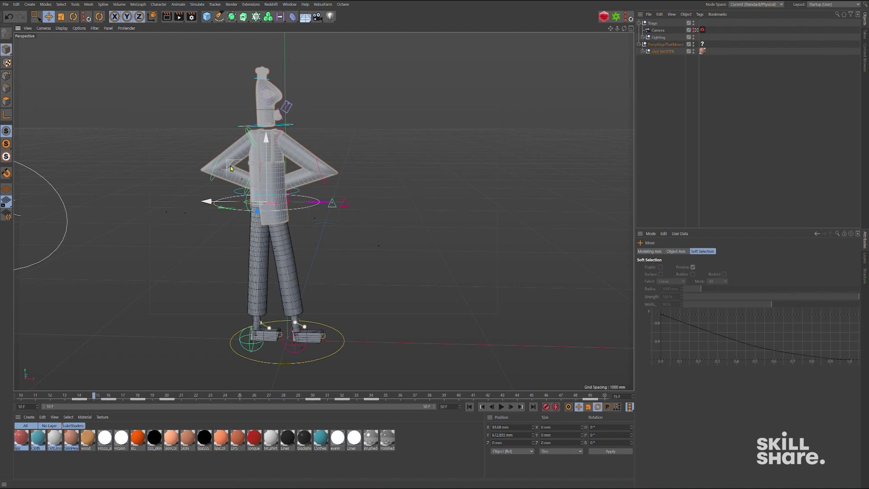
left_click_drag(230, 164, 237, 210)
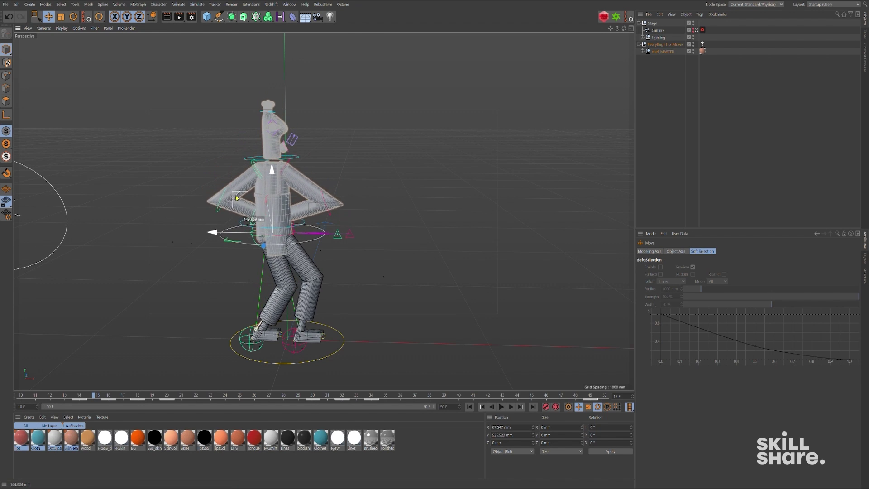
mouse_move(237, 209)
left_mouse_down()
mouse_move(250, 210)
mouse_move(229, 203)
left_mouse_up()
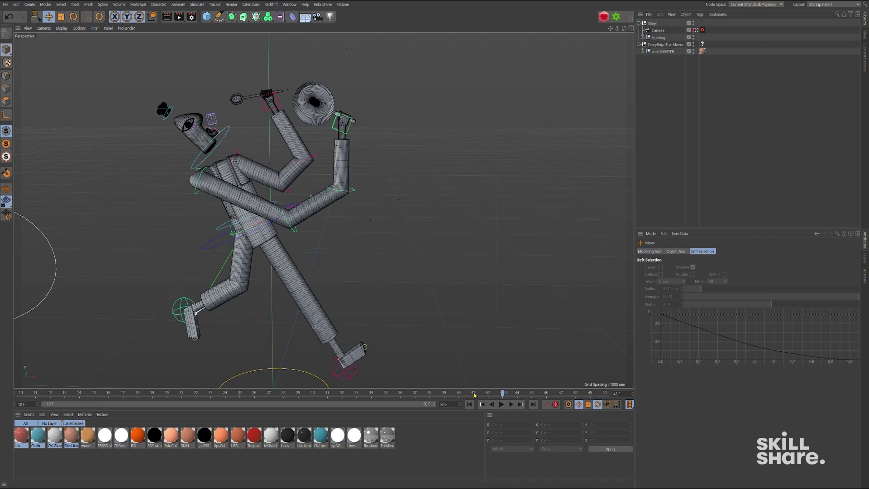
Scrub the timeline back to about frame 13, then forward to a mid-stride pose.
left_click_drag(482, 394, 65, 382)
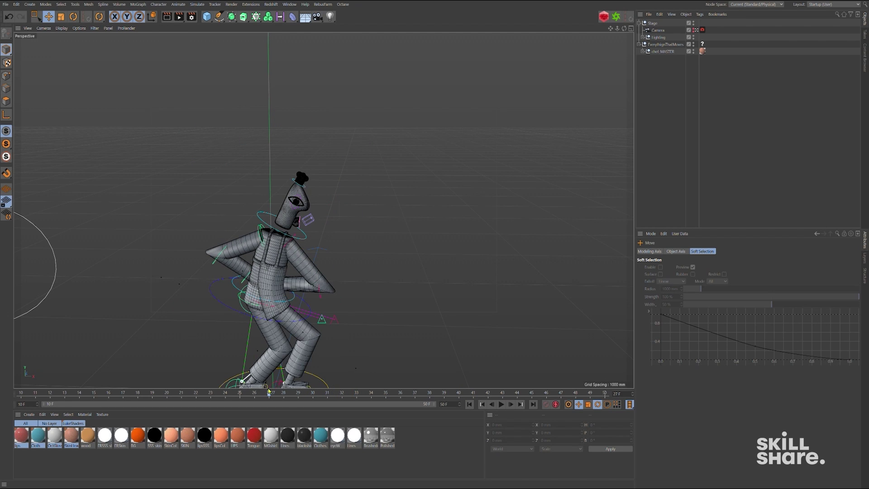
left_click_drag(92, 387, 484, 371)
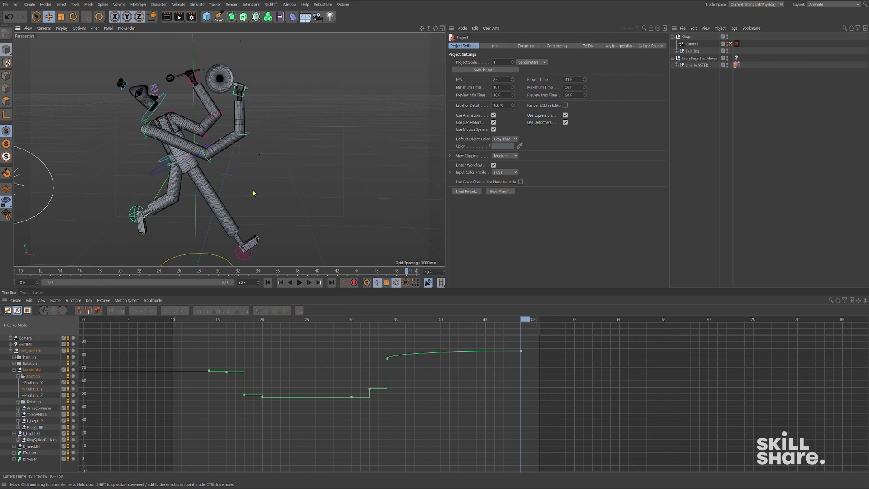
Scrub the character's animation from frame 13 to frame 25.
middle_click_drag(251, 193, 275, 207, "alt")
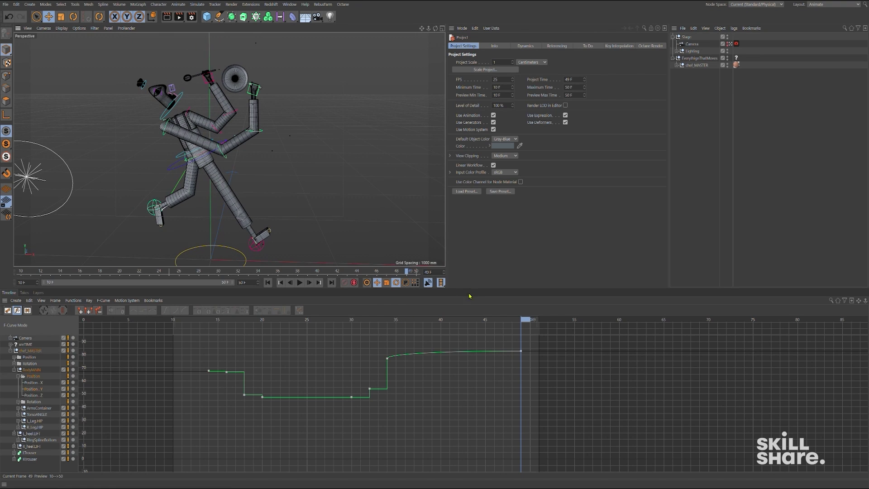
left_click(201, 320)
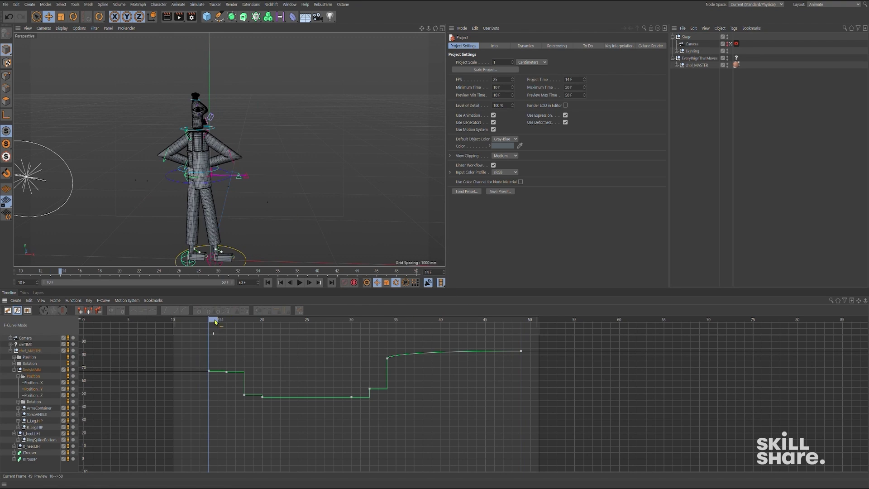
mouse_move(216, 322)
left_mouse_down()
mouse_move(527, 316)
mouse_move(281, 321)
mouse_move(199, 334)
left_mouse_up()
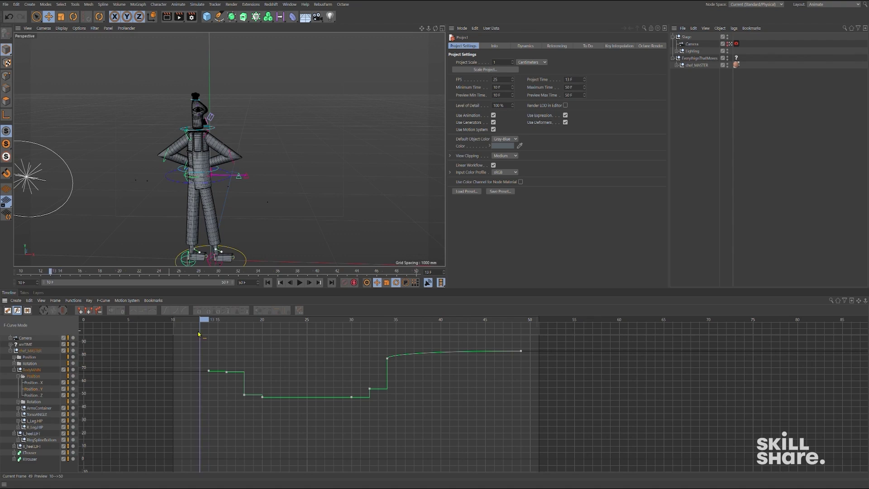
Show the Position track's X, Y, Z curves and bring Position Y into view.
left_click(33, 376)
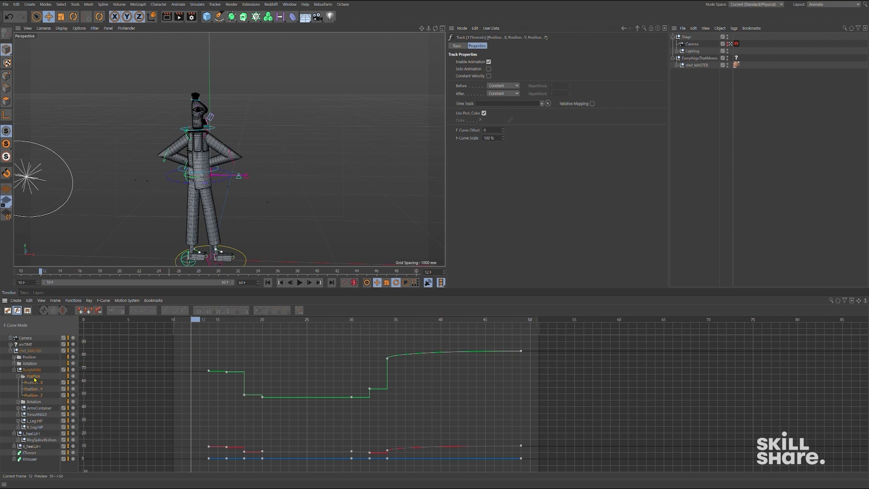
mouse_move(344, 425)
right_mouse_down("alt")
mouse_move(355, 356)
mouse_move(355, 387)
right_mouse_up("alt")
middle_click_drag(354, 387, 259, 419, "alt")
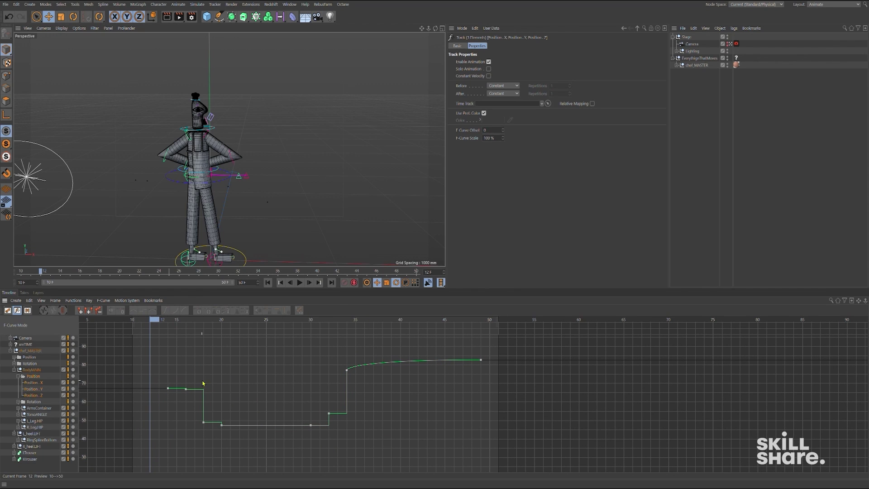
Zoom in on the Position Y jump and preview the pose across frames 14 to 47.
left_click_drag(174, 358, 330, 383)
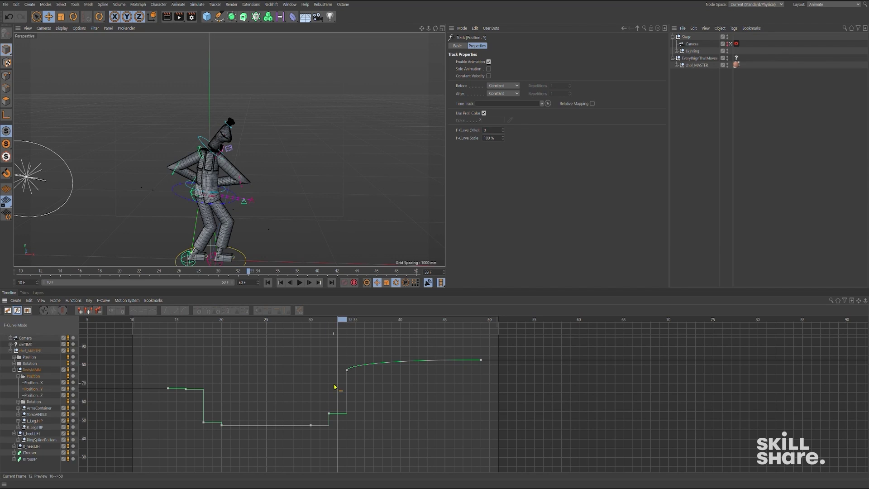
left_click_drag(331, 383, 349, 388)
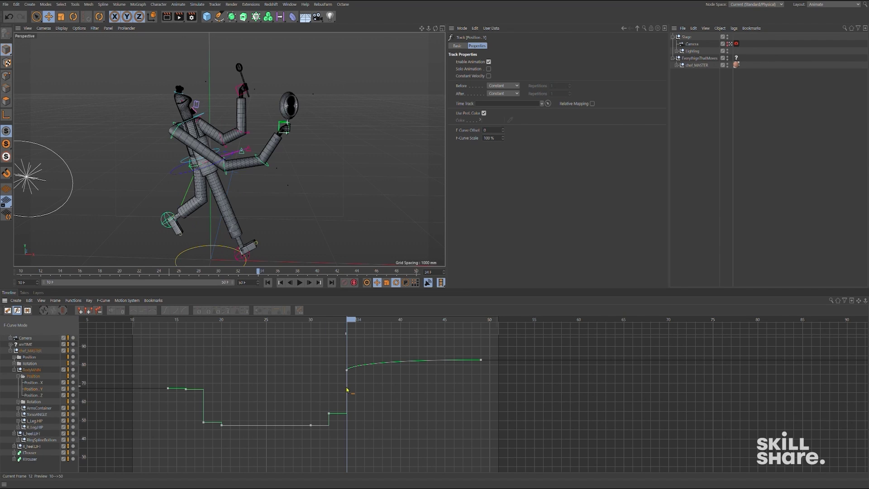
mouse_move(349, 387)
left_mouse_down()
mouse_move(381, 392)
mouse_move(377, 372)
mouse_move(360, 367)
left_mouse_up()
right_click_drag(382, 366, 384, 326, "alt")
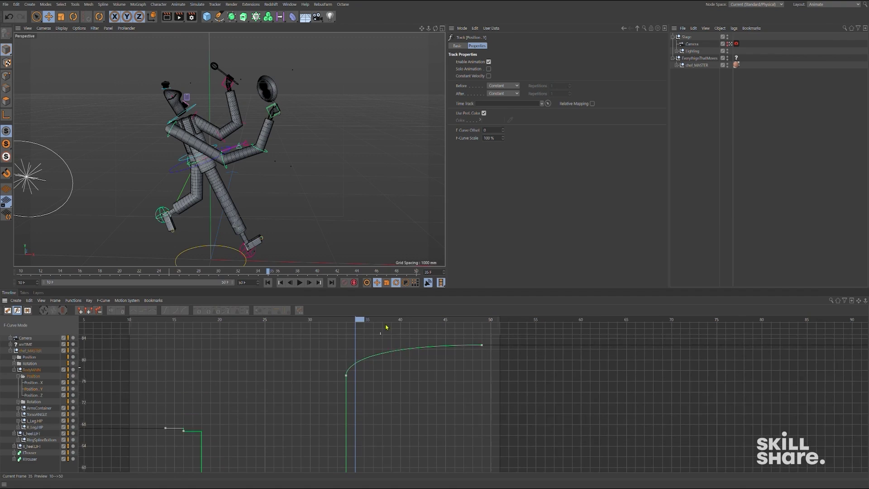
middle_click_drag(384, 326, 349, 369, "alt")
mouse_move(294, 325)
left_mouse_down()
mouse_move(398, 332)
mouse_move(417, 343)
left_mouse_up()
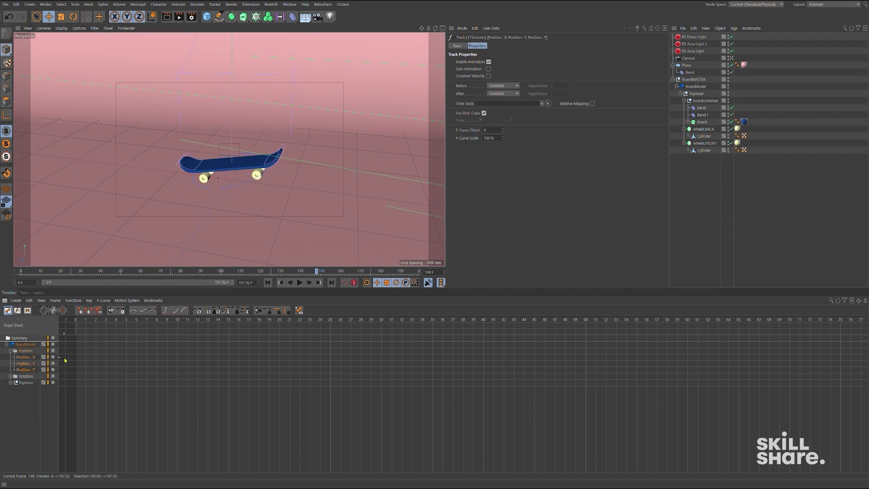
Select and frame all skateboard keys, shown as F-Curves.
key("ctrl+a")
key("h")
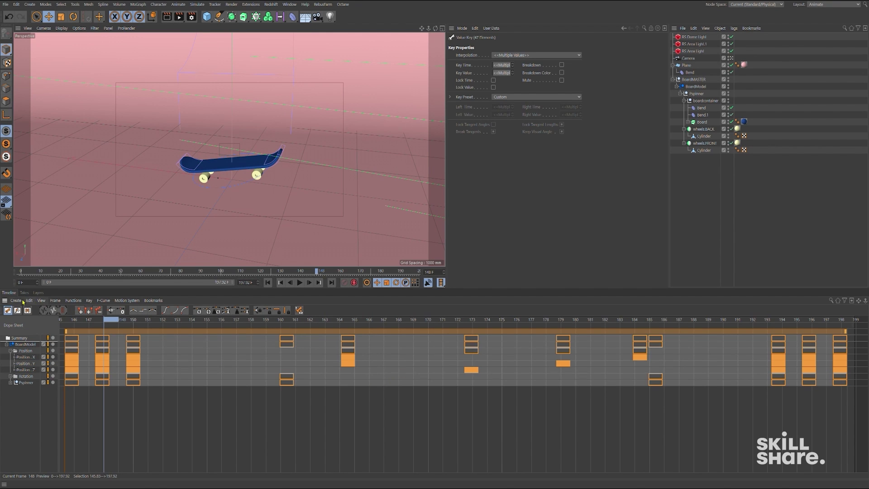
left_click(17, 310)
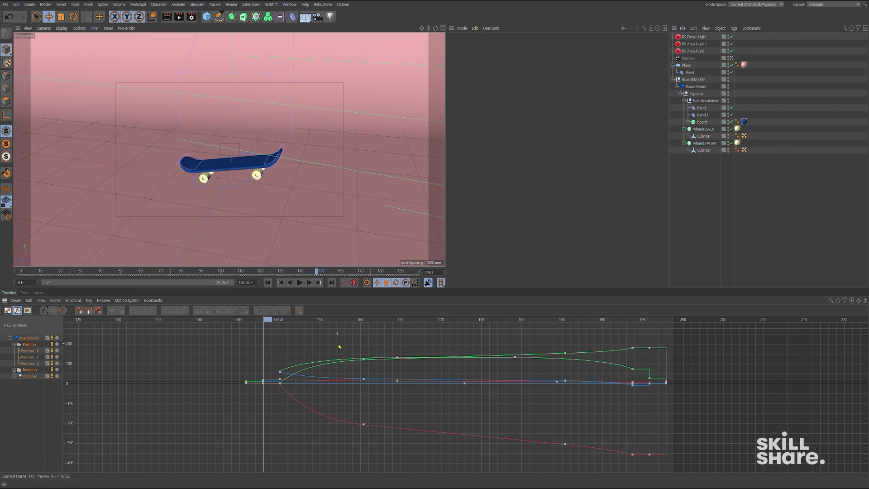
Play the skateboard flip animation, then rewind it to around frame 143.
key("F8")
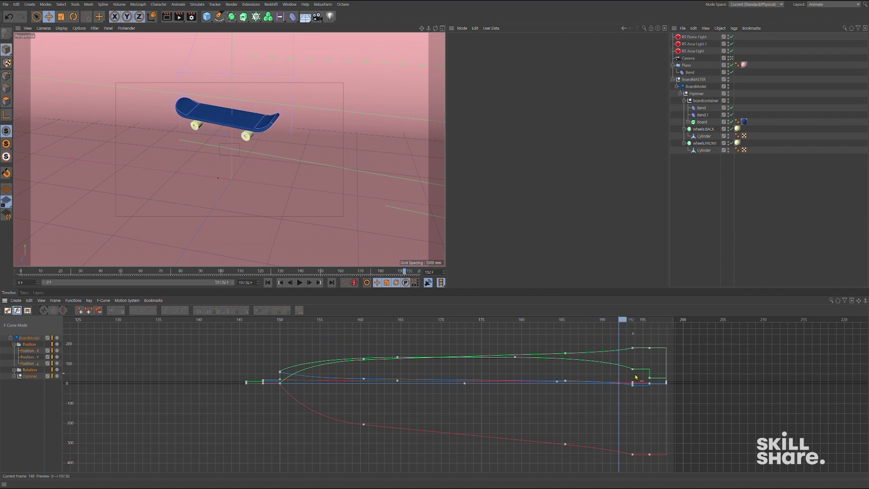
left_click_drag(682, 377, 234, 350)
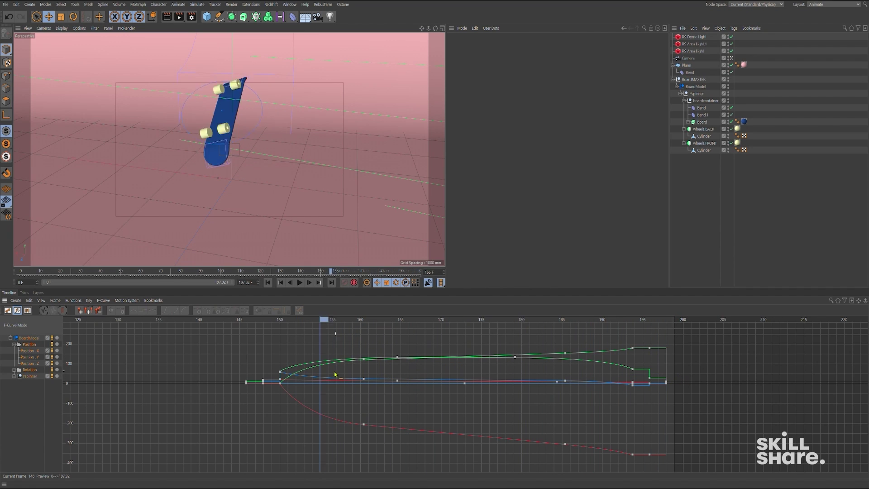
left_click_drag(256, 194, 272, 194, "alt")
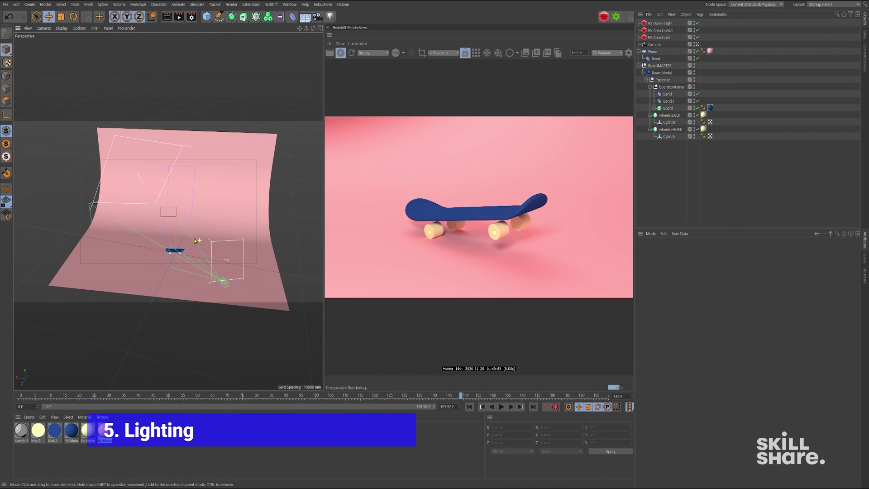
Move RS Area Light.1 up and left around the skateboard while the Redshift preview re-renders.
mouse_move(196, 241)
left_mouse_down("alt")
mouse_move(192, 219)
mouse_move(163, 210)
left_mouse_up("alt")
mouse_move(155, 249)
left_mouse_down("alt")
mouse_move(178, 241)
mouse_move(170, 235)
left_mouse_up("alt")
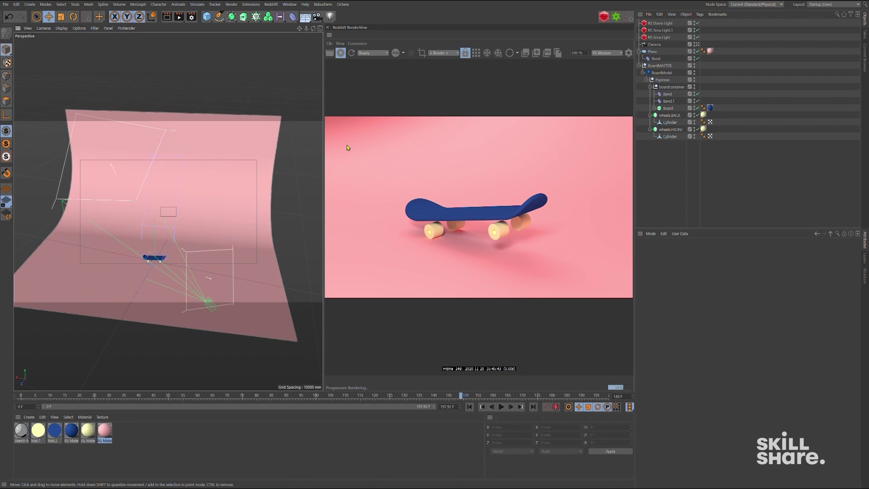
left_click(660, 32)
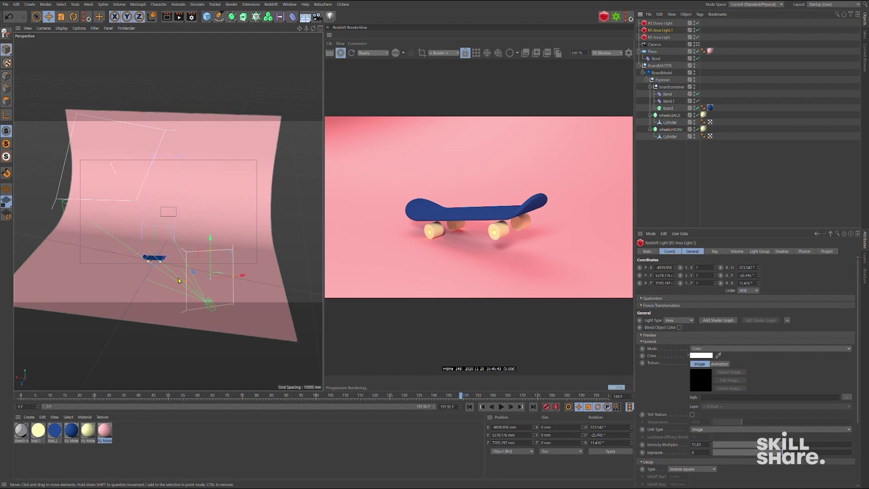
mouse_move(146, 258)
left_mouse_down("alt")
mouse_move(205, 256)
mouse_move(222, 242)
left_mouse_up("alt")
left_click_drag(165, 261, 179, 246, "alt")
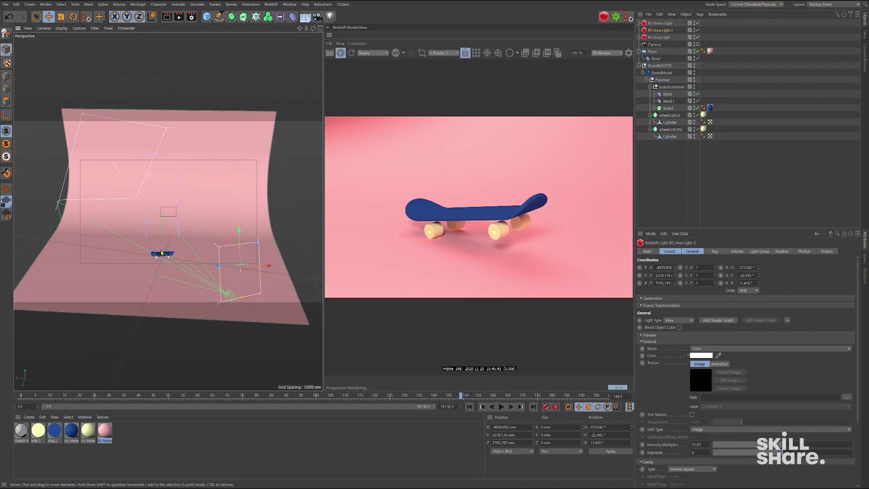
mouse_move(166, 257)
left_mouse_down("alt")
mouse_move(177, 252)
mouse_move(177, 235)
mouse_move(271, 187)
mouse_move(217, 213)
left_mouse_up("alt")
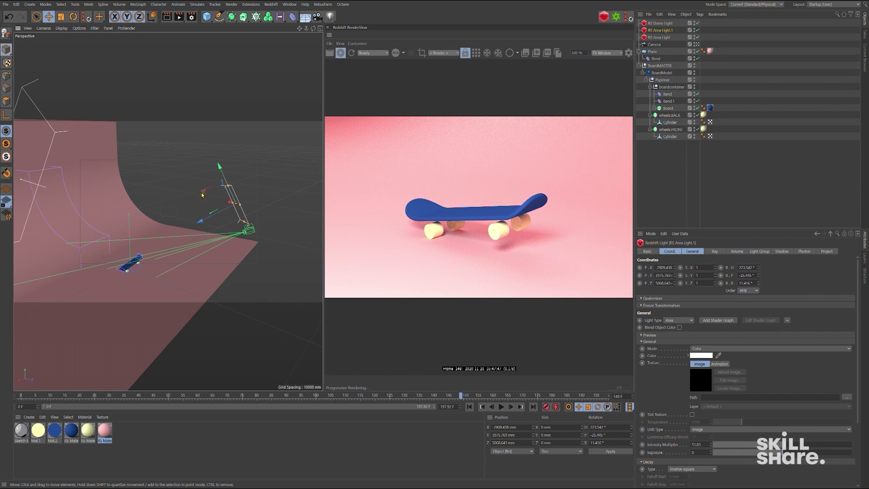
left_click_drag(238, 227, 221, 185)
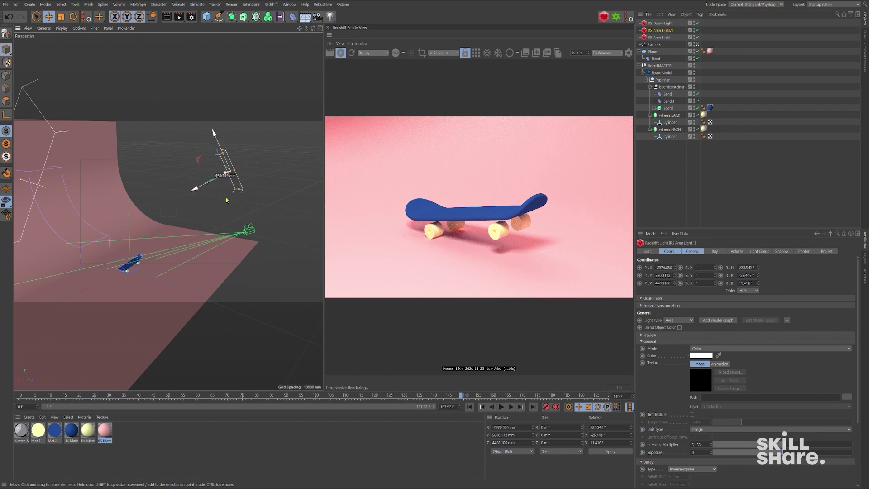
mouse_move(227, 199)
left_mouse_down()
mouse_move(161, 241)
mouse_move(240, 201)
left_mouse_up()
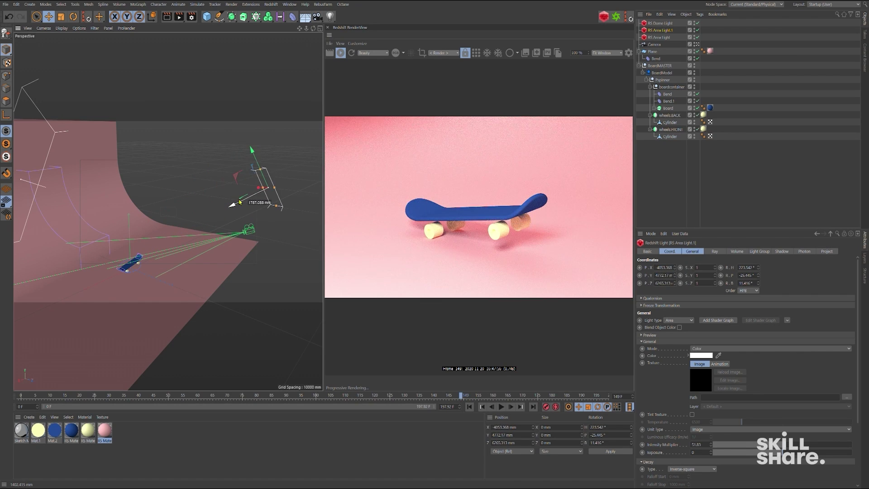
left_click_drag(239, 202, 142, 269, "alt")
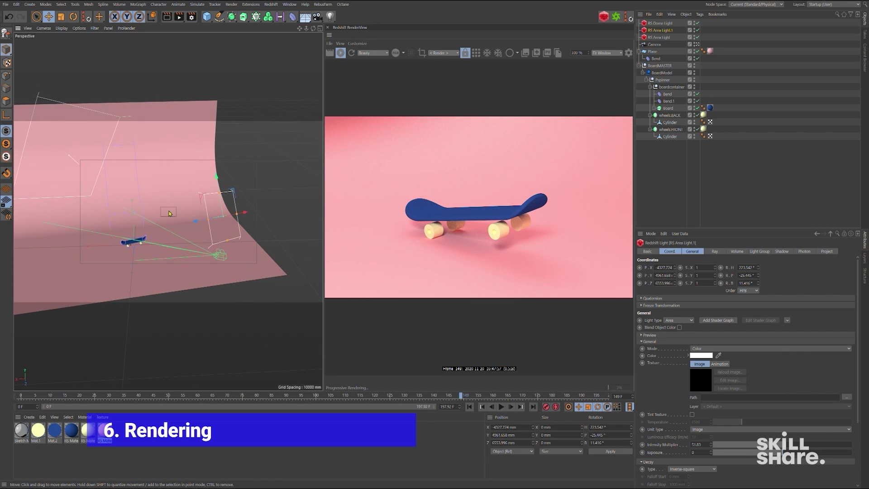
Slide the area light along X, go to frame 155, and lock RenderView to the render camera.
mouse_move(142, 270)
left_mouse_down("alt")
mouse_move(160, 251)
mouse_move(179, 252)
left_mouse_up("alt")
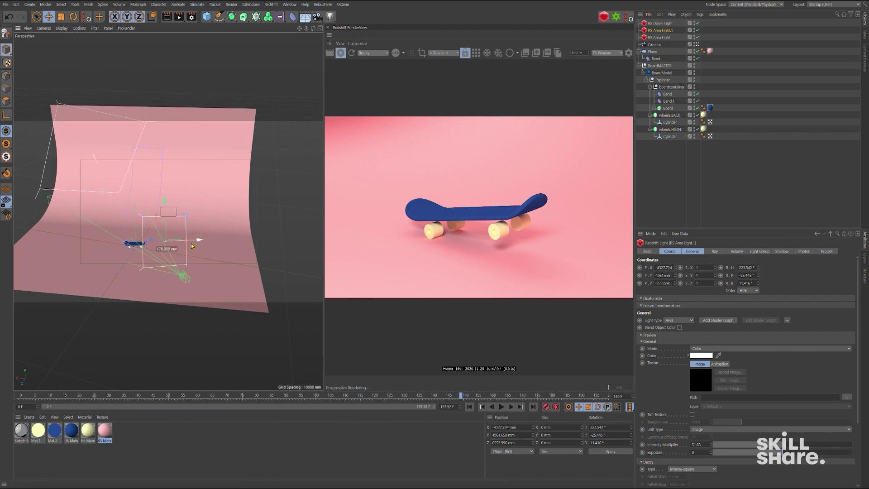
left_click_drag(233, 238, 233, 238)
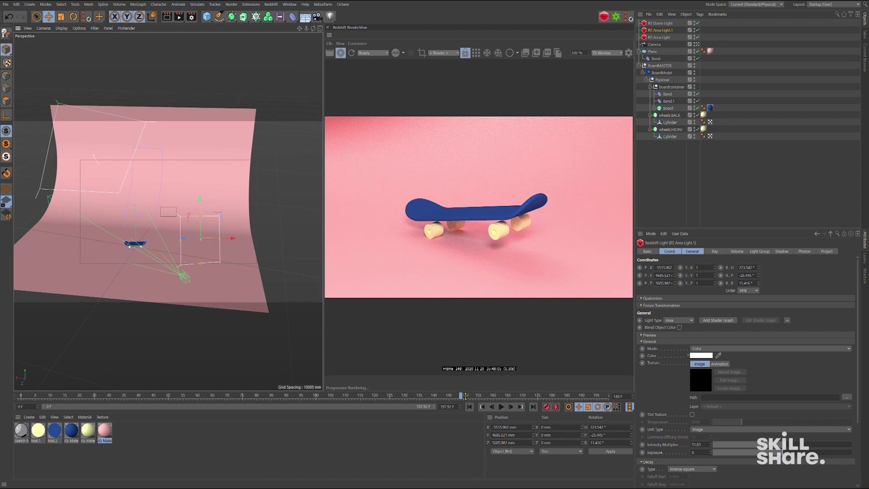
mouse_move(465, 394)
left_mouse_down()
mouse_move(605, 399)
mouse_move(454, 399)
mouse_move(464, 399)
left_mouse_up()
left_click(465, 53)
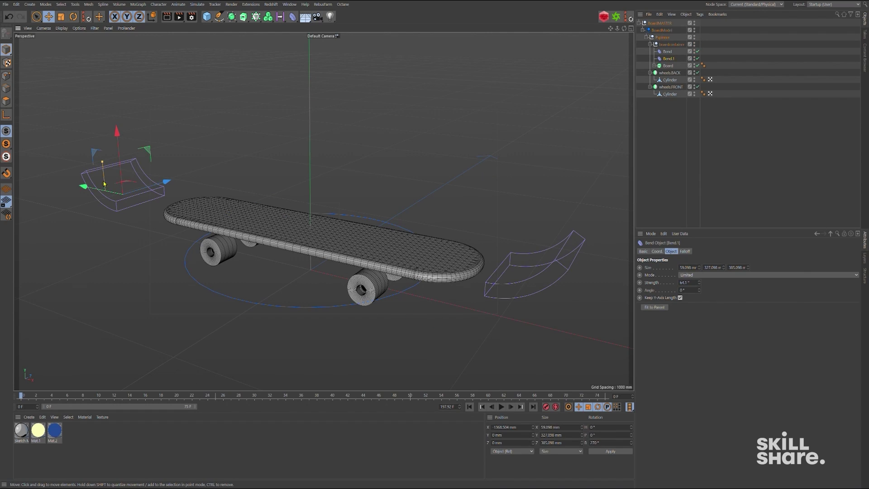
Curl the board tip with a smaller Bend deformer and push the torso controller down into a crouch.
left_click_drag(102, 190, 203, 186)
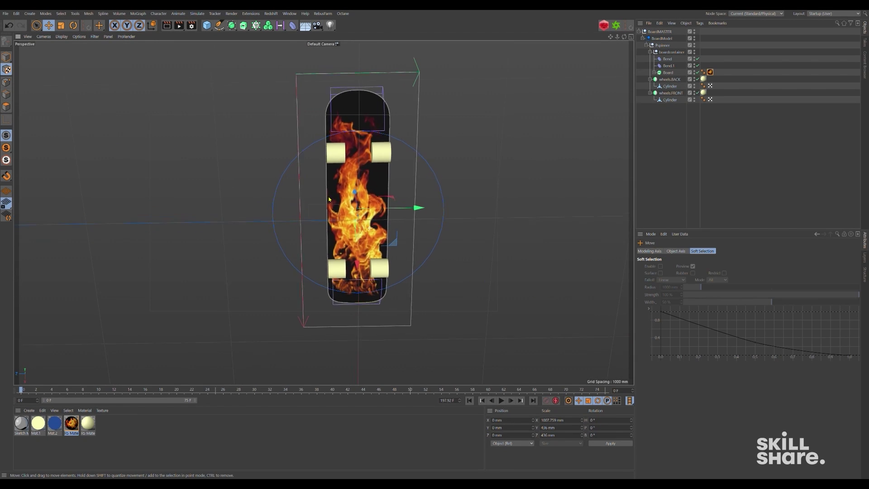
left_click_drag(329, 198, 401, 252, "alt")
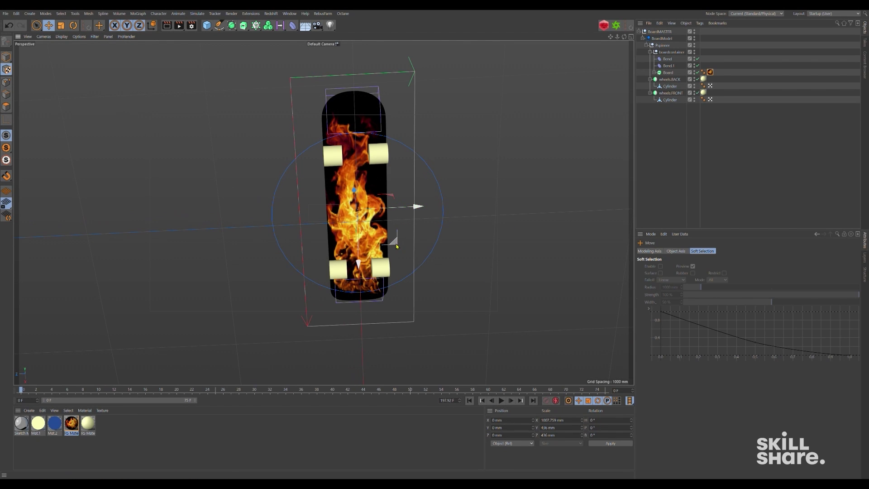
key("t")
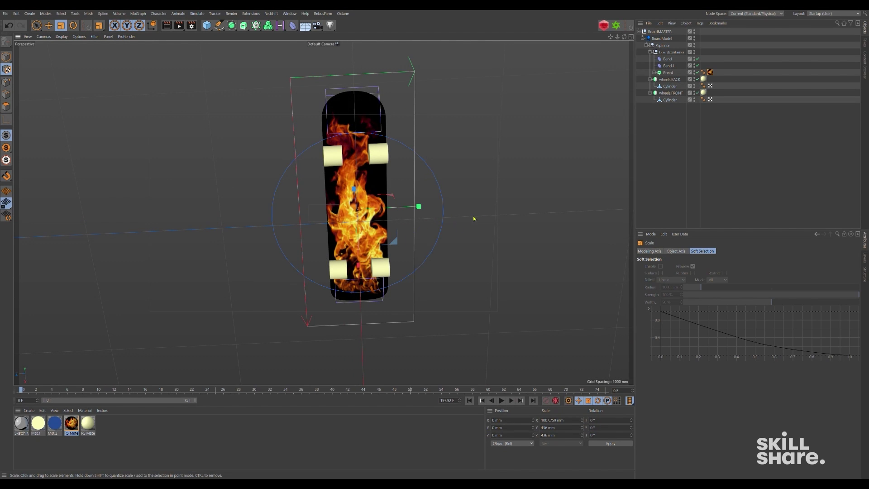
left_click_drag(471, 217, 462, 229)
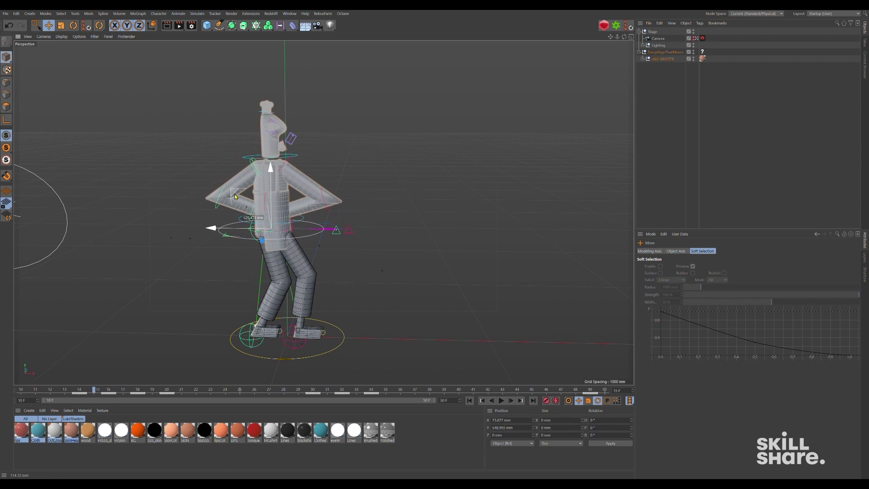
left_click_drag(231, 180, 237, 207)
mouse_move(237, 194)
left_mouse_down()
mouse_move(223, 218)
mouse_move(229, 206)
left_mouse_up()
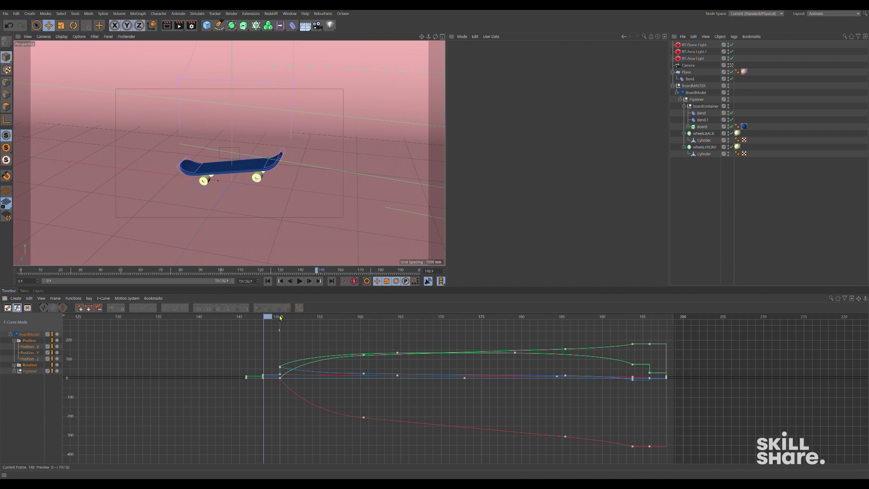
Scrub the F-Curve Timeline from frame 148 to about 158 as the board rotates upright.
left_click_drag(281, 317, 352, 317)
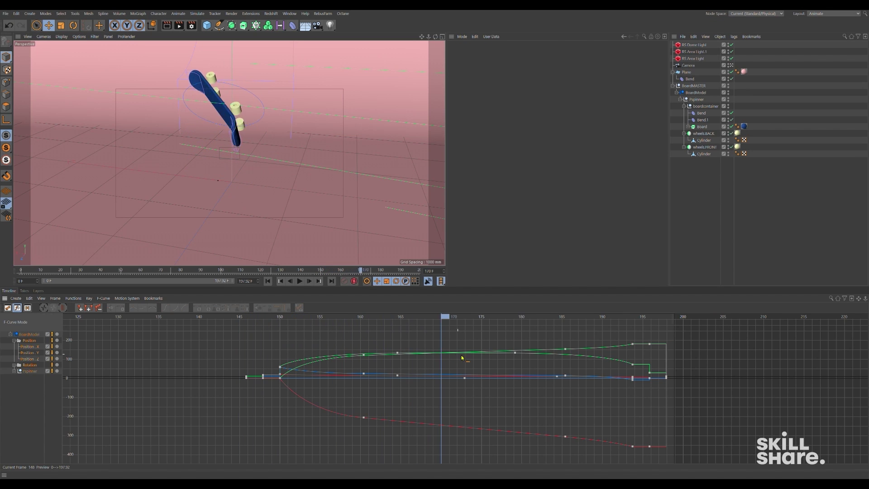